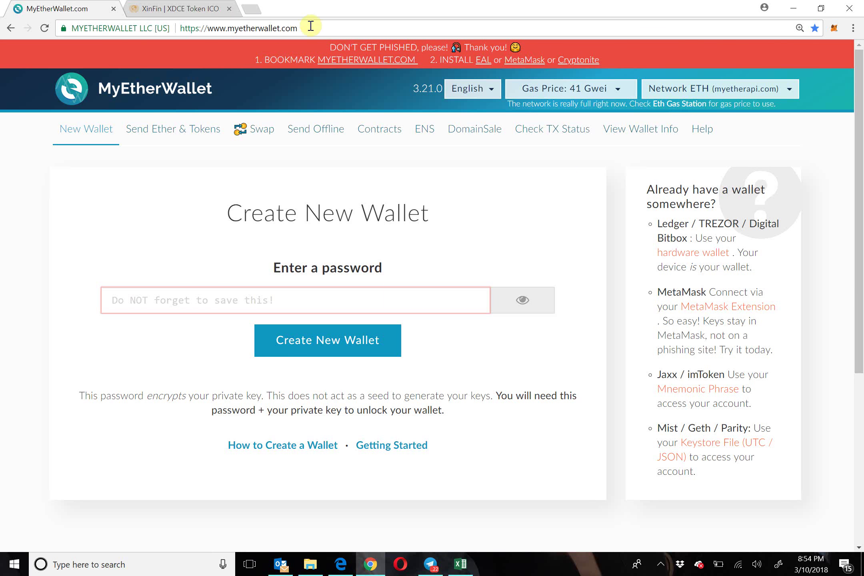
Step: Check the site's secure connection details and create a new wallet protected by the wallet password
{"action": "left_click", "coordinate": [114, 28]}
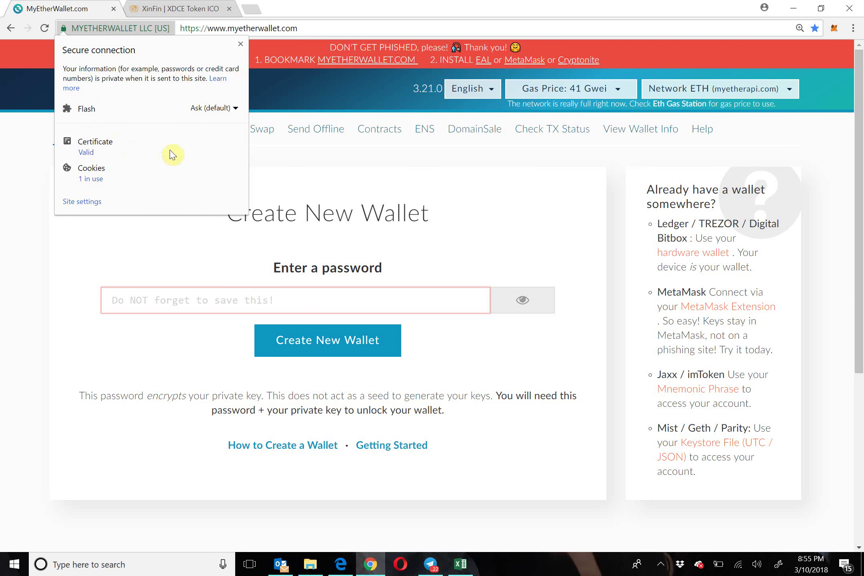
{"action": "left_click", "coordinate": [282, 188]}
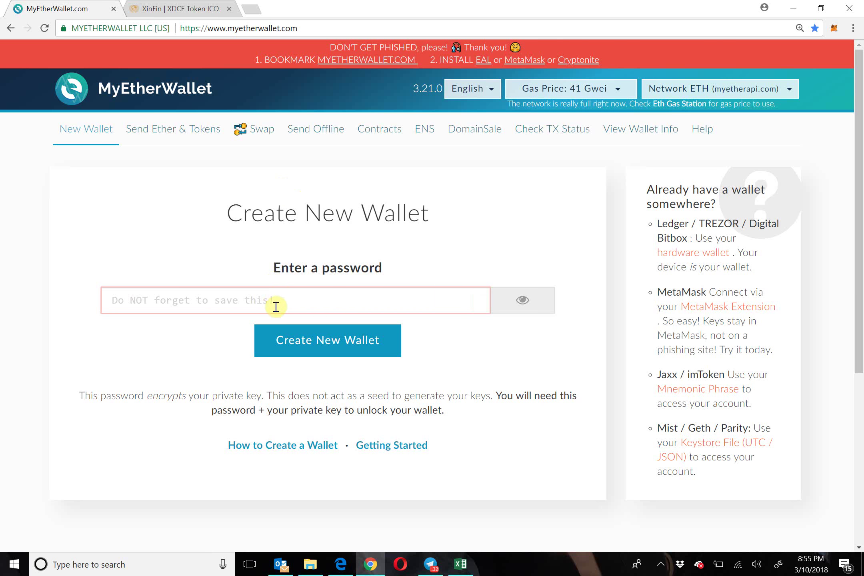
{"action": "left_click", "coordinate": [256, 300]}
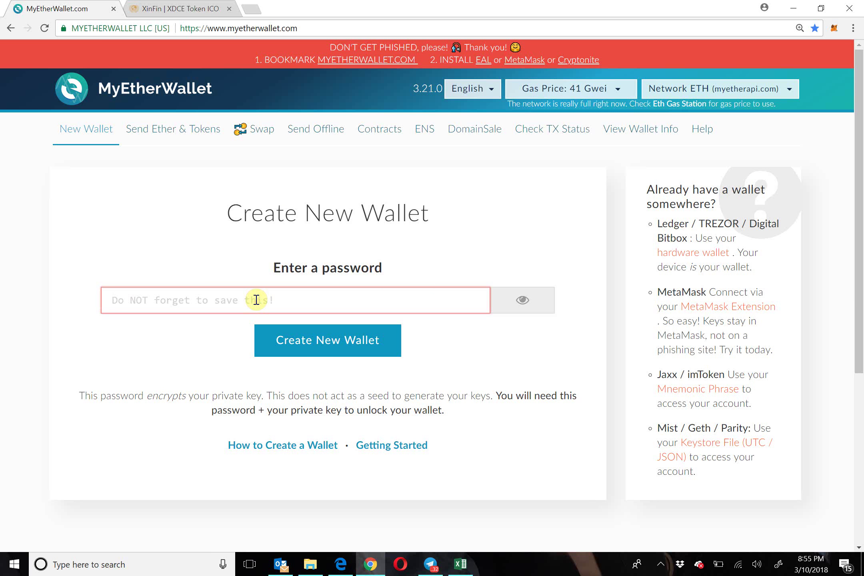
{"action": "type", "text": "********"}
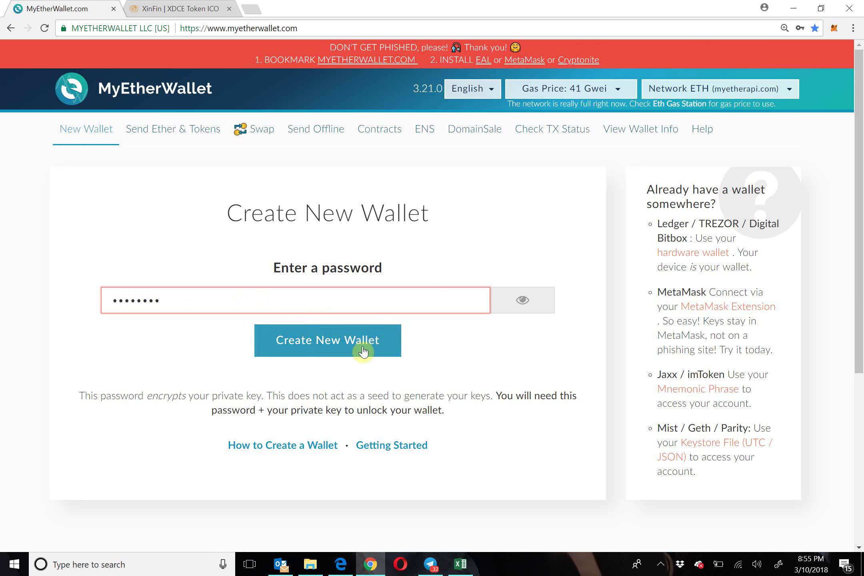
{"action": "left_click", "coordinate": [320, 341]}
{"action": "type", "text": "**"}
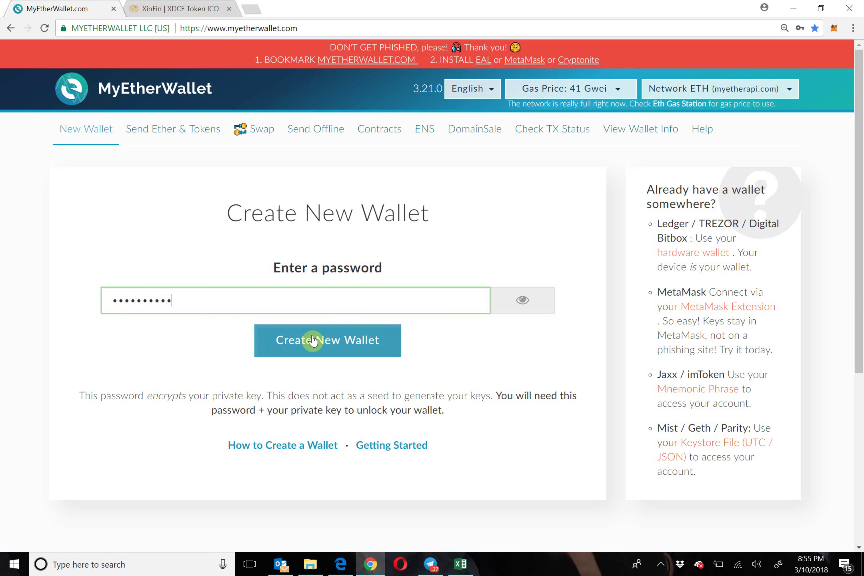
{"action": "left_click", "coordinate": [345, 339]}
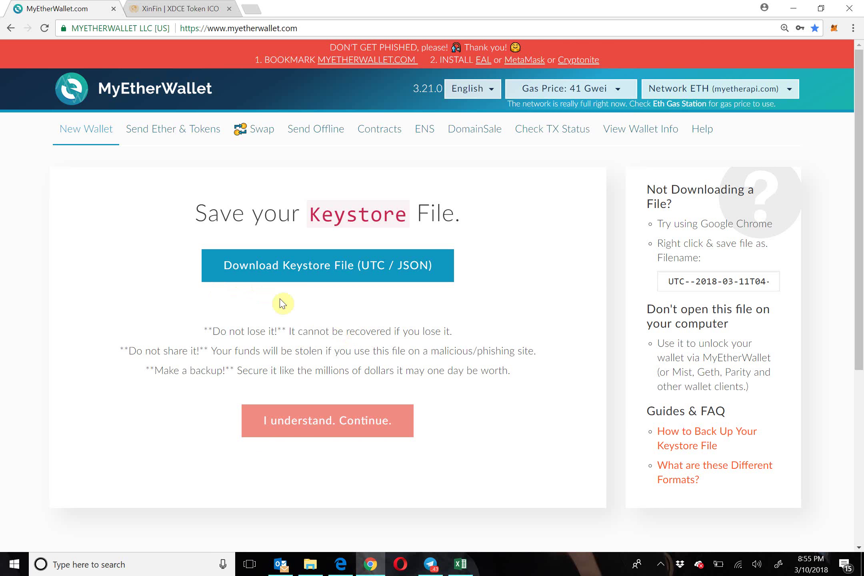
Step: Download the keystore file (UTC / JSON) and show it in the Downloads folder
{"action": "left_click", "coordinate": [330, 273]}
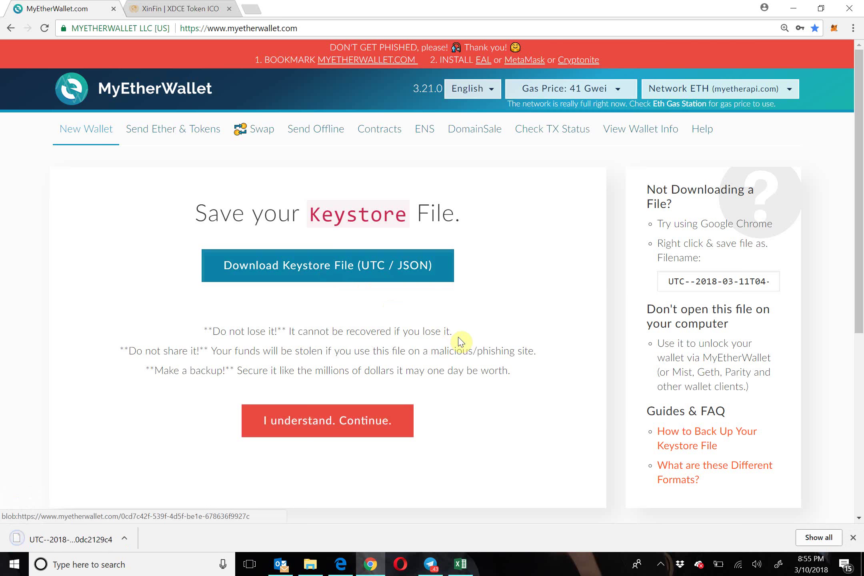
{"action": "left_click", "coordinate": [124, 540]}
{"action": "left_click", "coordinate": [151, 498]}
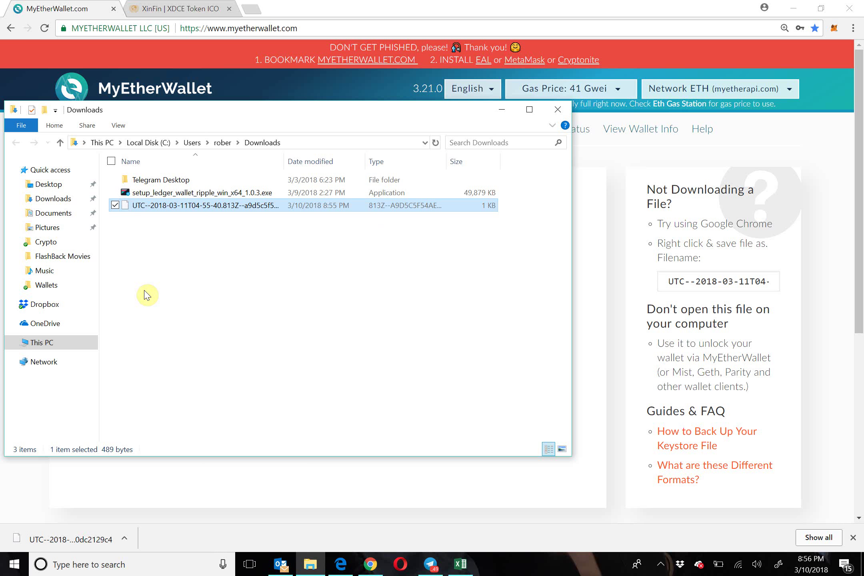
{"action": "left_click", "coordinate": [502, 113]}
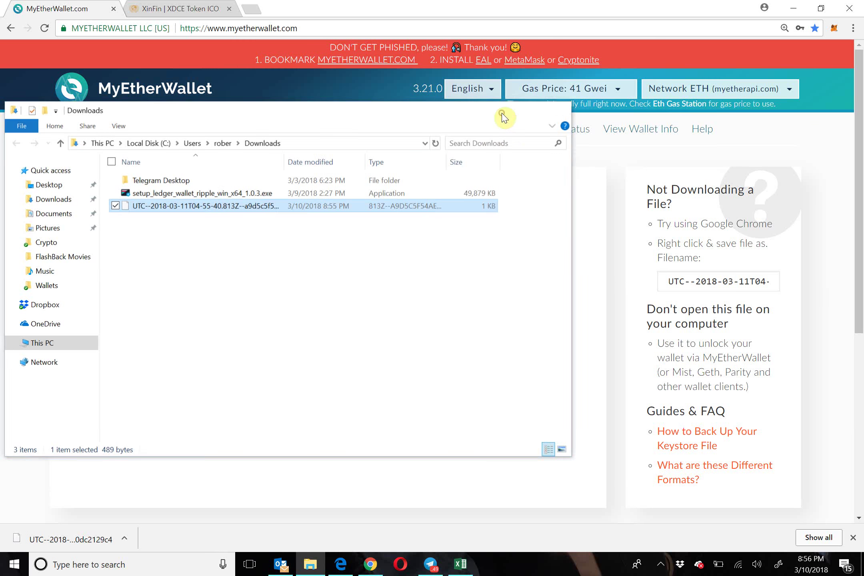
Step: Acknowledge the keystore warning to continue, and copy the wallet's private key
{"action": "left_click", "coordinate": [334, 421]}
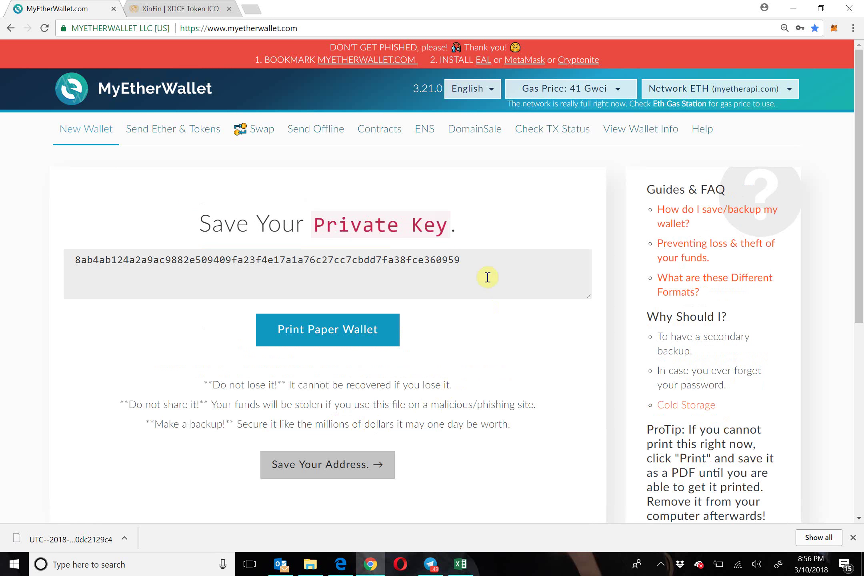
{"action": "left_click", "coordinate": [488, 261]}
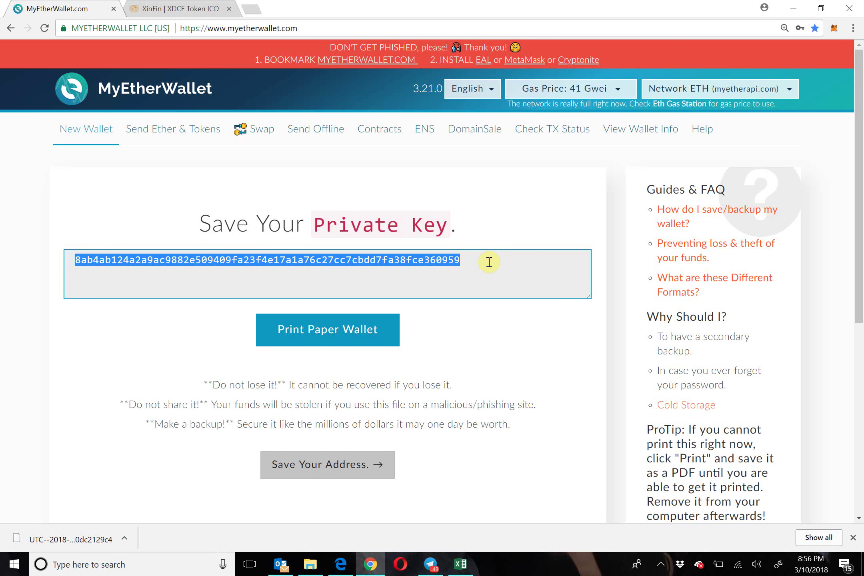
{"action": "right_click", "coordinate": [443, 268]}
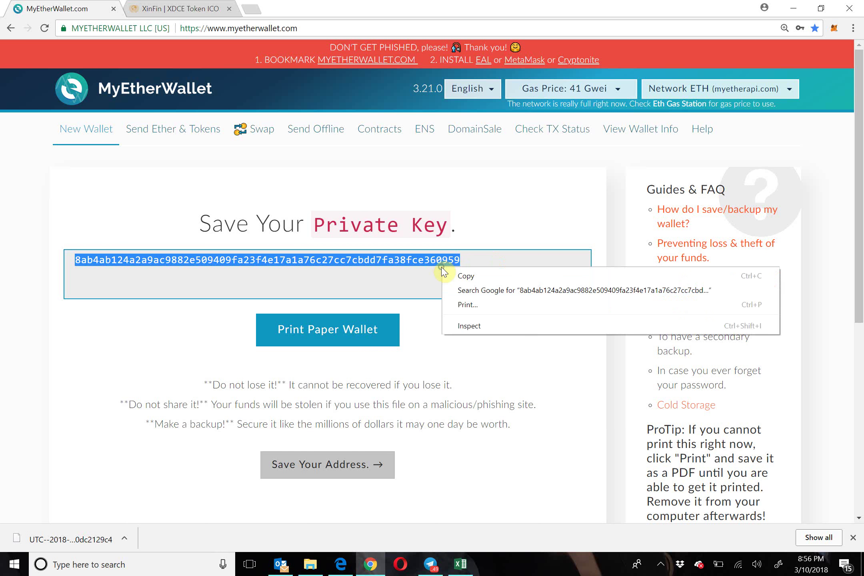
{"action": "left_click", "coordinate": [460, 277]}
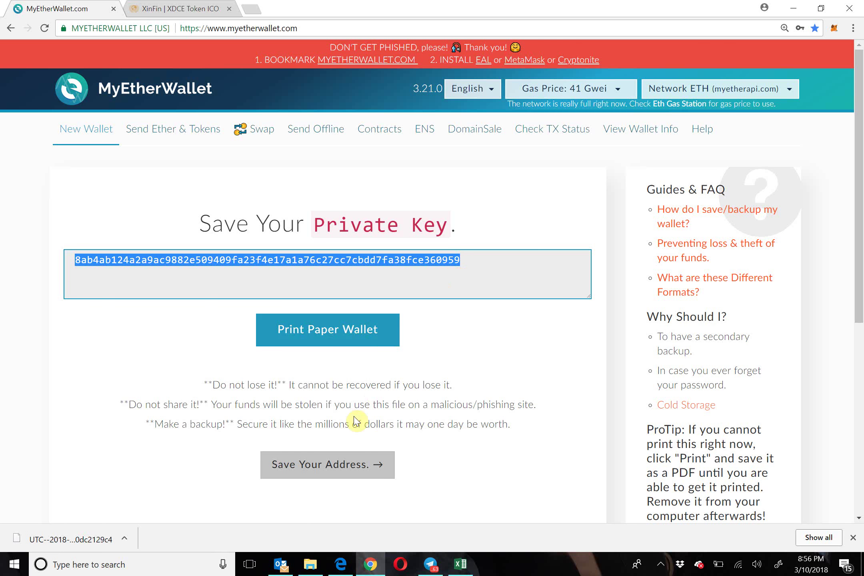
Step: Create a text document named mew-private-key in the Downloads folder and open it for editing
{"action": "left_click", "coordinate": [310, 565]}
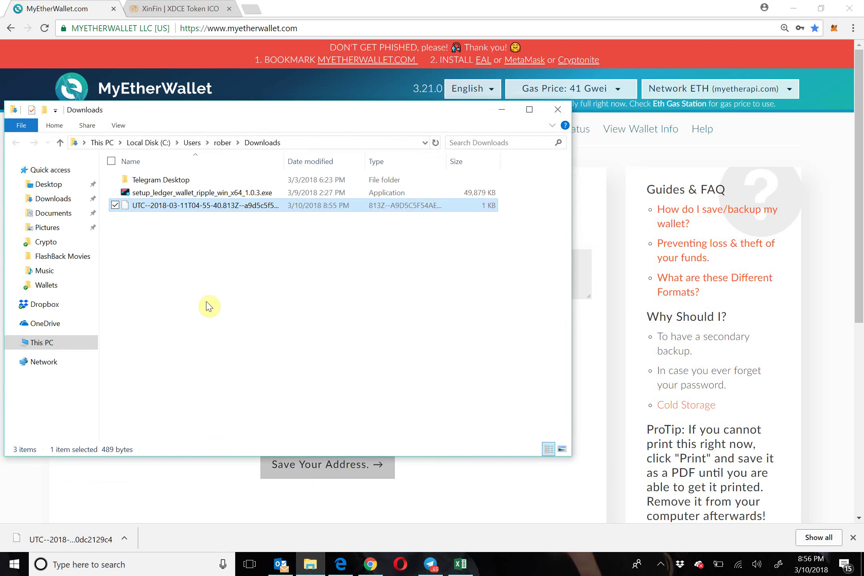
{"action": "left_click", "coordinate": [208, 306]}
{"action": "right_click", "coordinate": [207, 306]}
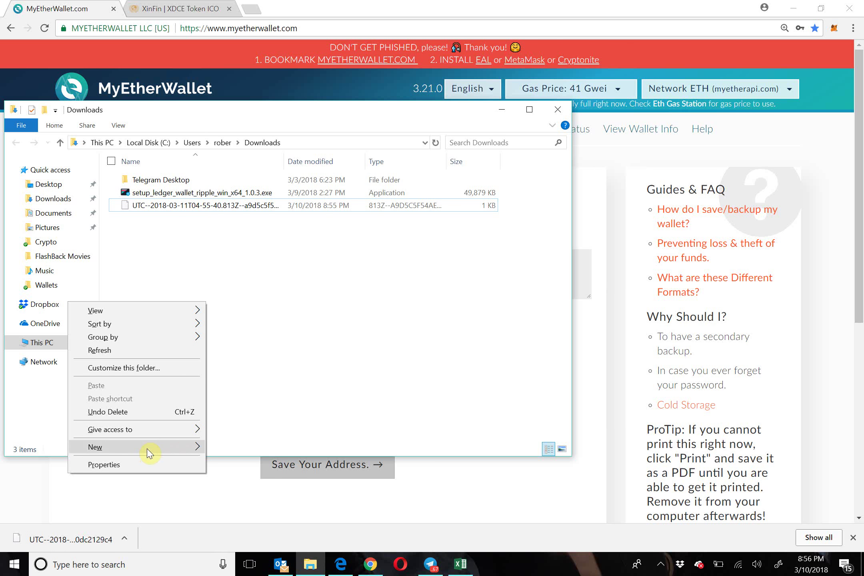
{"action": "mouse_move", "coordinate": [200, 451]}
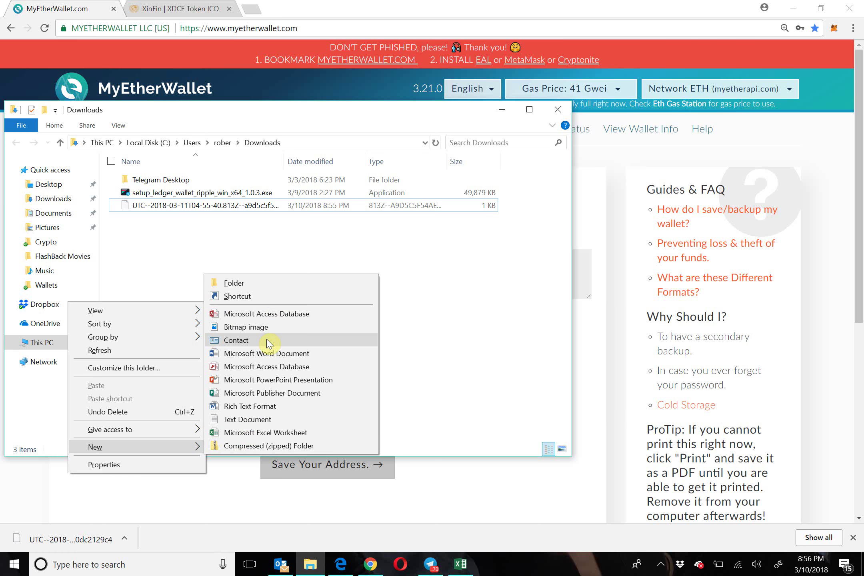
{"action": "left_click", "coordinate": [251, 419]}
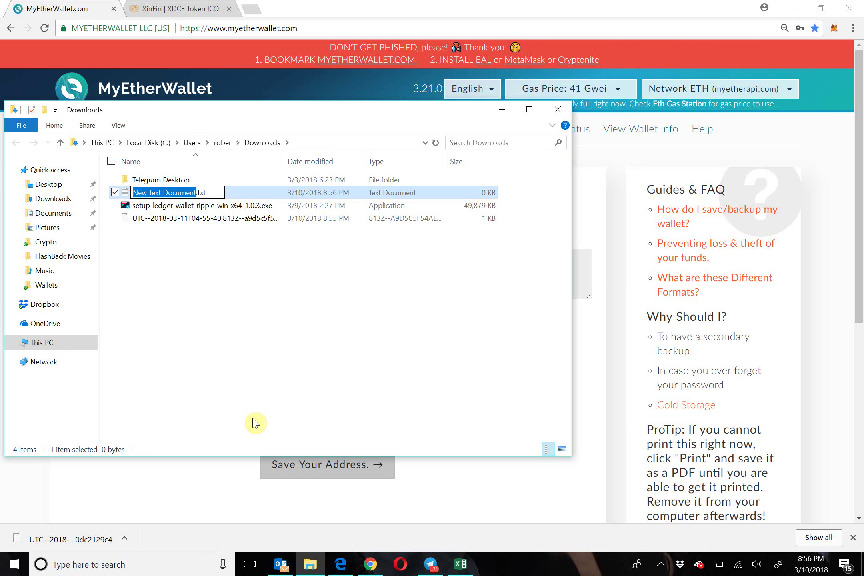
{"action": "type", "text": "mew-private-key"}
{"action": "key", "text": "Return"}
{"action": "key", "text": "Return"}
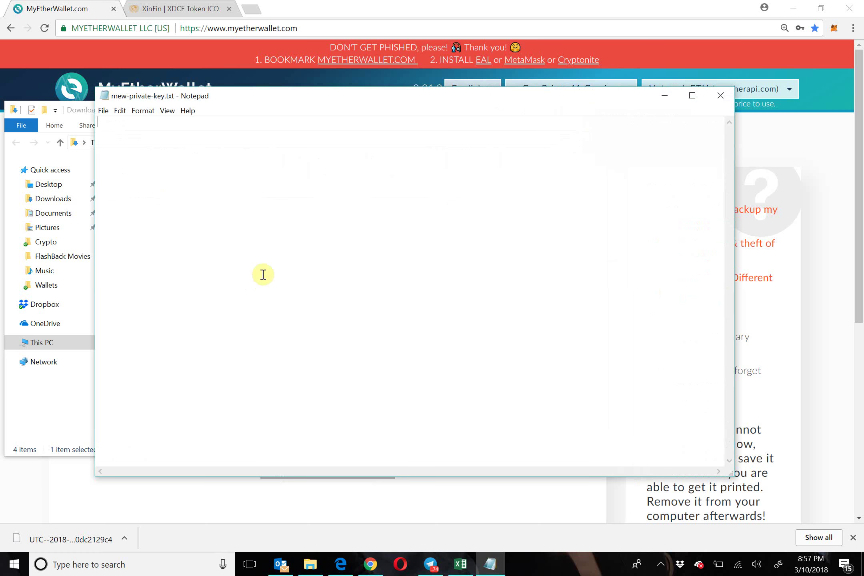
Step: Enter the label "Private Key:" followed by the copied private key, and save and close the text file
{"action": "type", "text": "Private "}
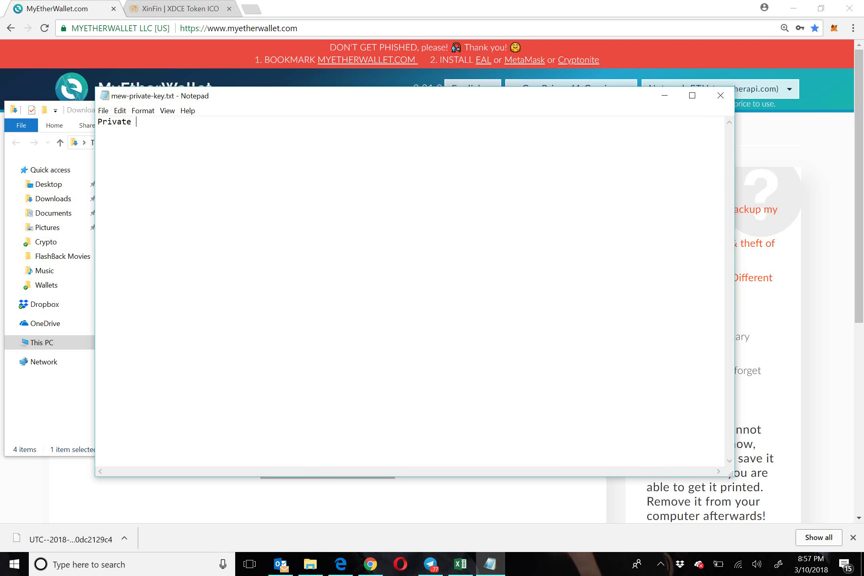
{"action": "type", "text": "Key:"}
{"action": "key", "text": "ctrl+v"}
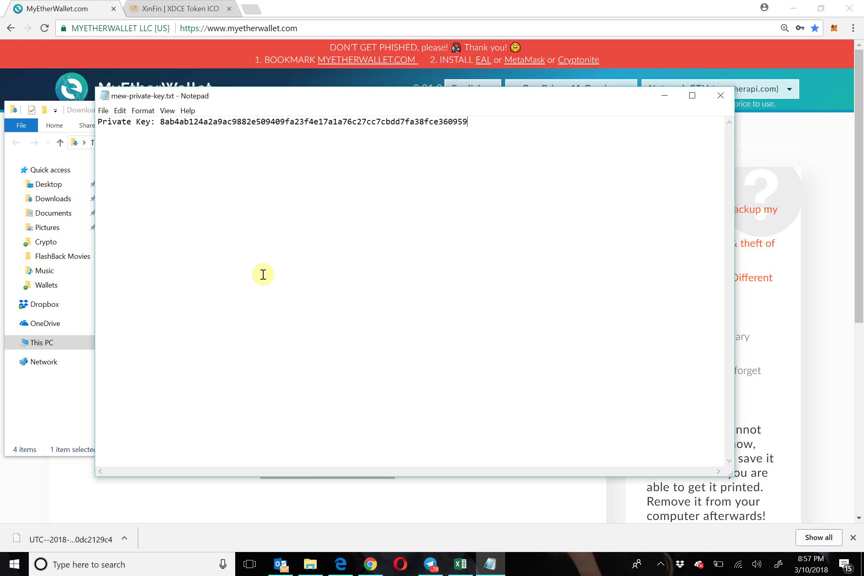
{"action": "left_click", "coordinate": [103, 111]}
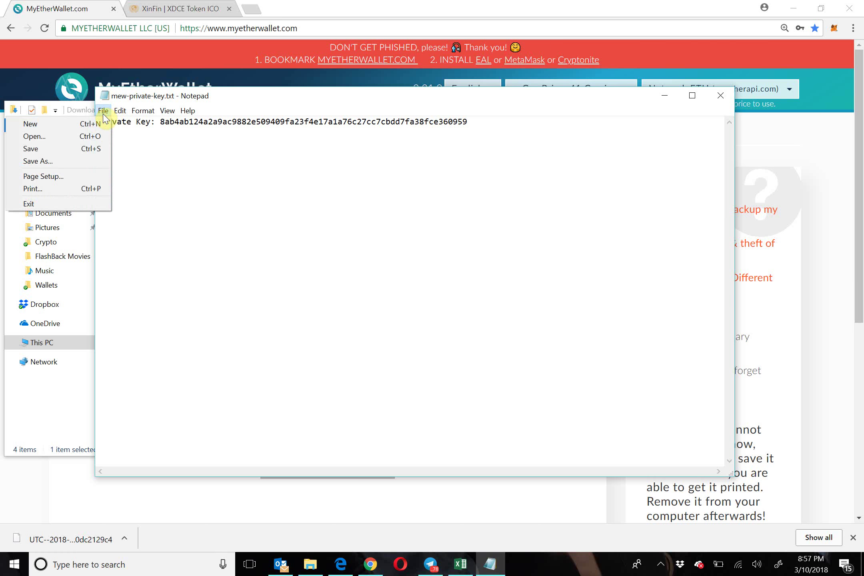
{"action": "left_click", "coordinate": [94, 148]}
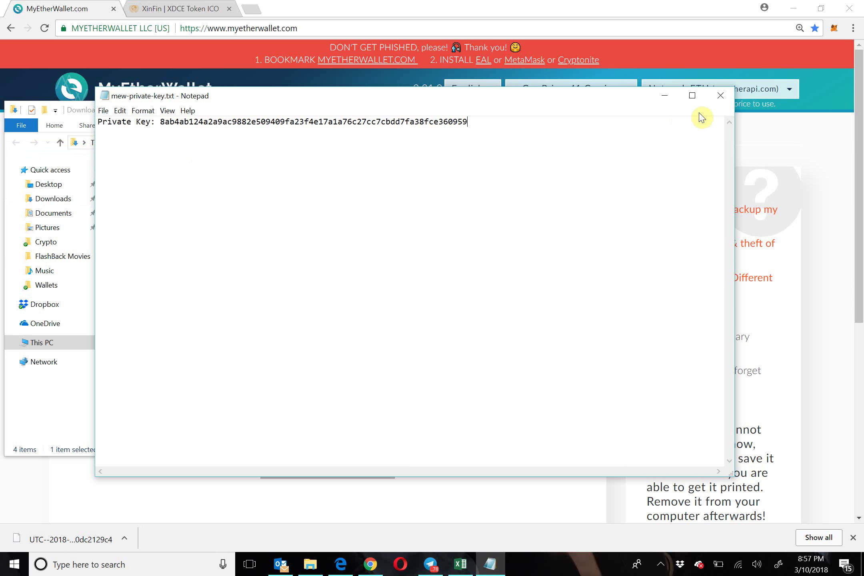
{"action": "left_click", "coordinate": [725, 101]}
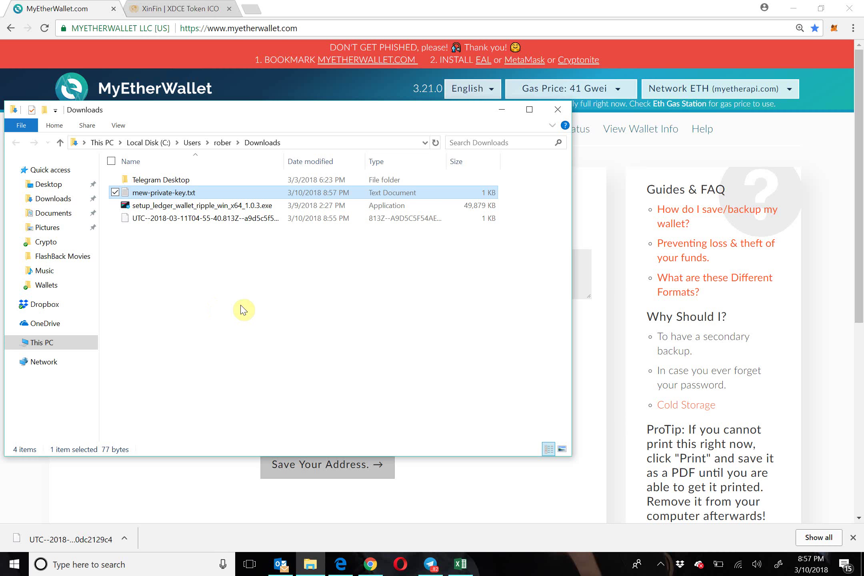
Step: Return to the wallet page and continue from the private key to the address stage
{"action": "left_click", "coordinate": [465, 480]}
{"action": "left_click", "coordinate": [330, 466]}
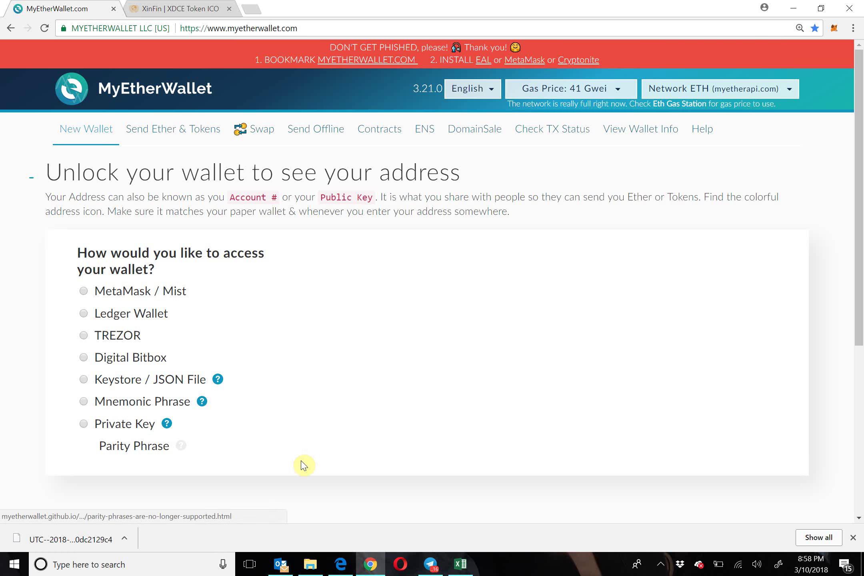
Step: Open the Chrome Web Store in a new browser tab and search it for "metamask"
{"action": "left_click", "coordinate": [252, 8]}
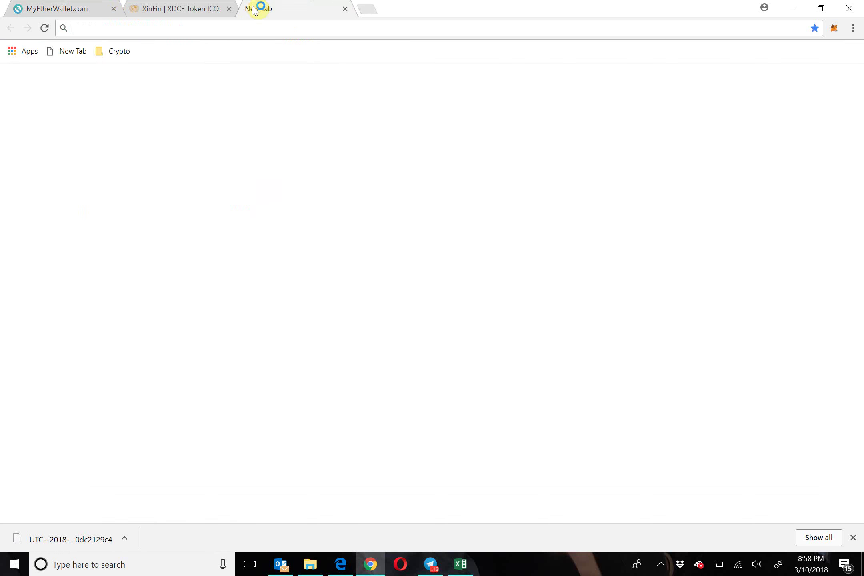
{"action": "left_click", "coordinate": [28, 52]}
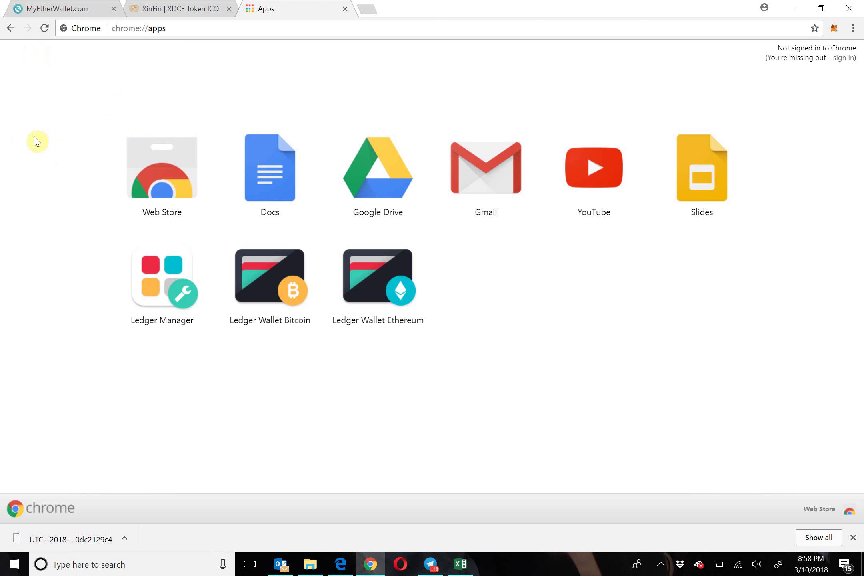
{"action": "left_click", "coordinate": [167, 186]}
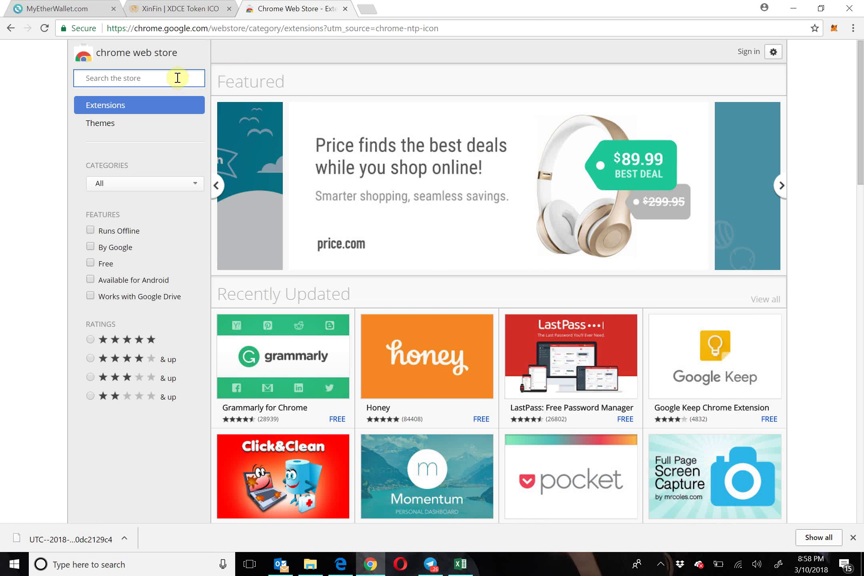
{"action": "left_click", "coordinate": [178, 78]}
{"action": "type", "text": "metamask"}
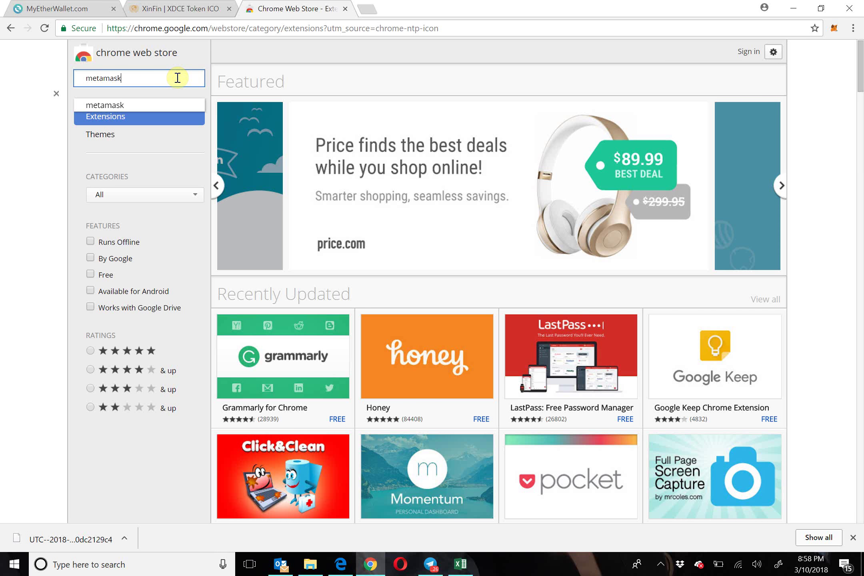
{"action": "key", "text": "Return"}
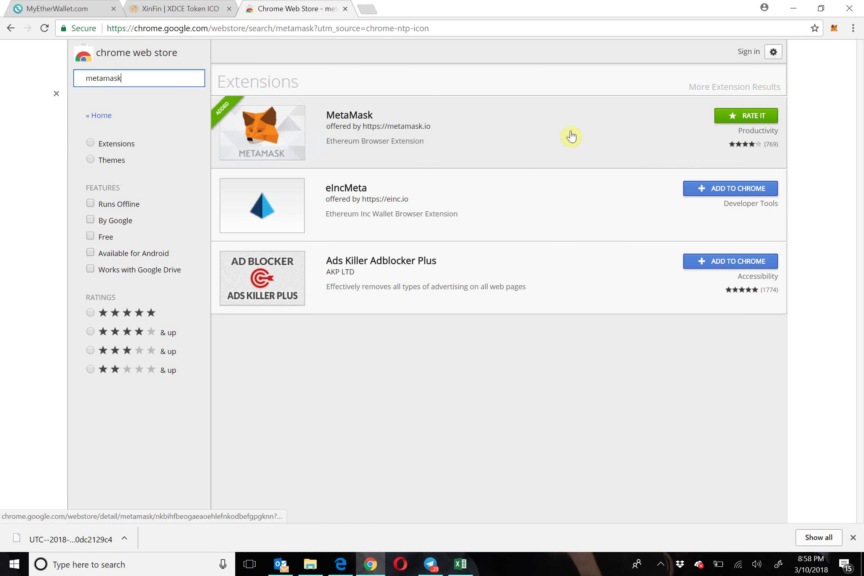
Step: View the MetaMask extension's details, and close them along with the Web Store page
{"action": "left_click", "coordinate": [358, 117]}
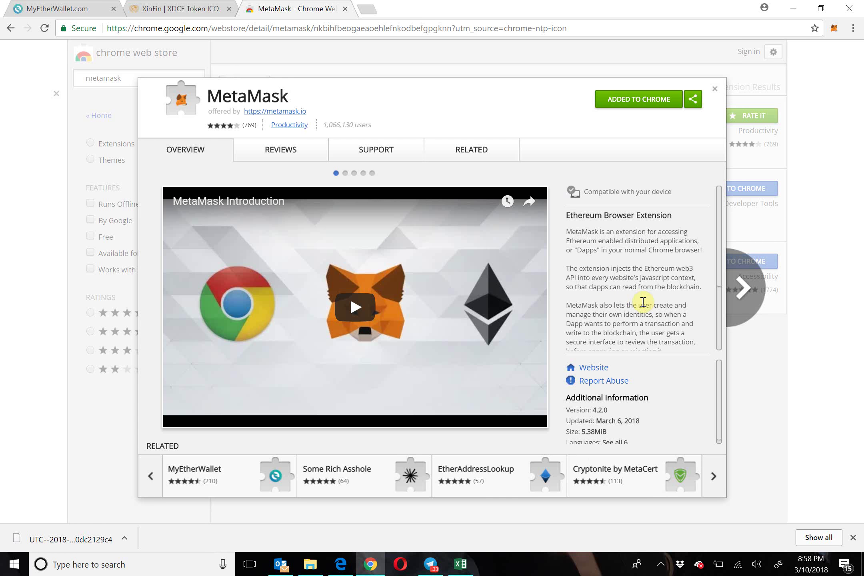
{"action": "left_click", "coordinate": [715, 88]}
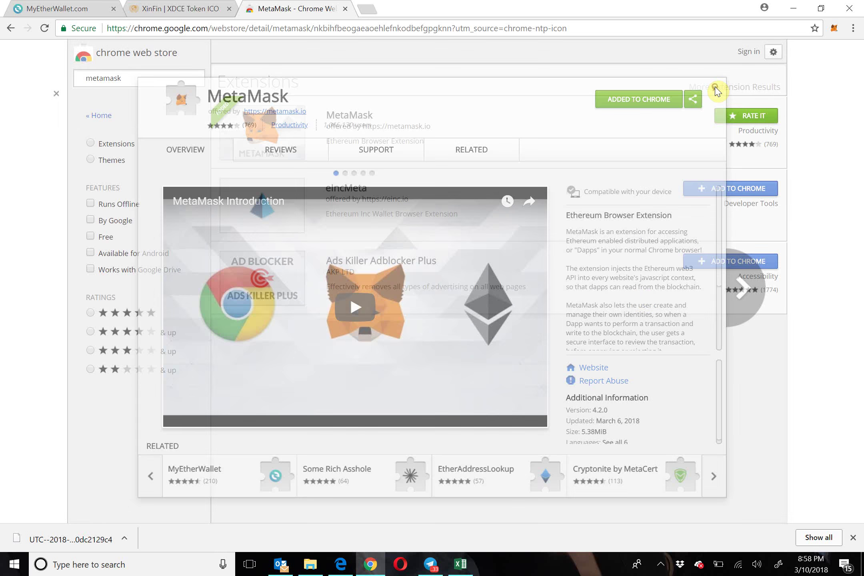
{"action": "left_click", "coordinate": [344, 8]}
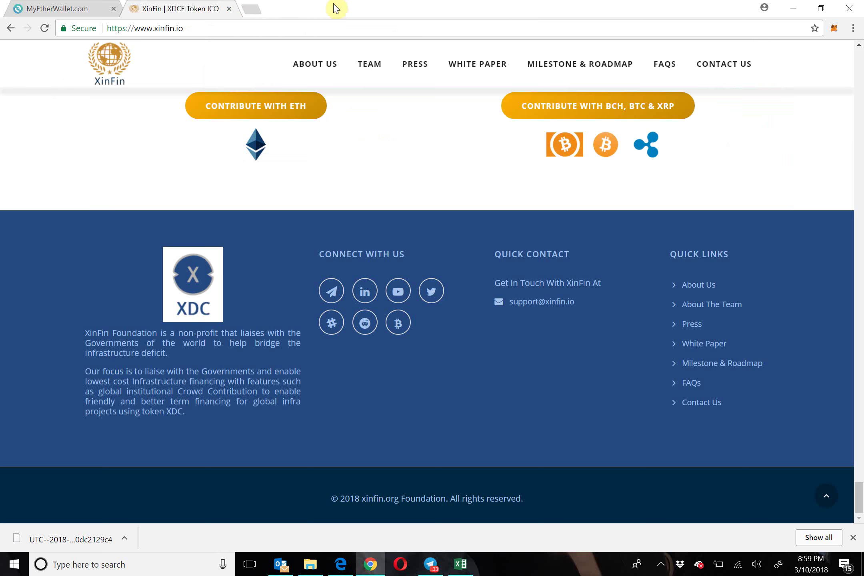
Step: Return to MyEtherWallet and view the MetaMask account overview, leaving the wallet access options expanded once it is dismissed
{"action": "left_click", "coordinate": [65, 9]}
{"action": "left_click", "coordinate": [836, 28]}
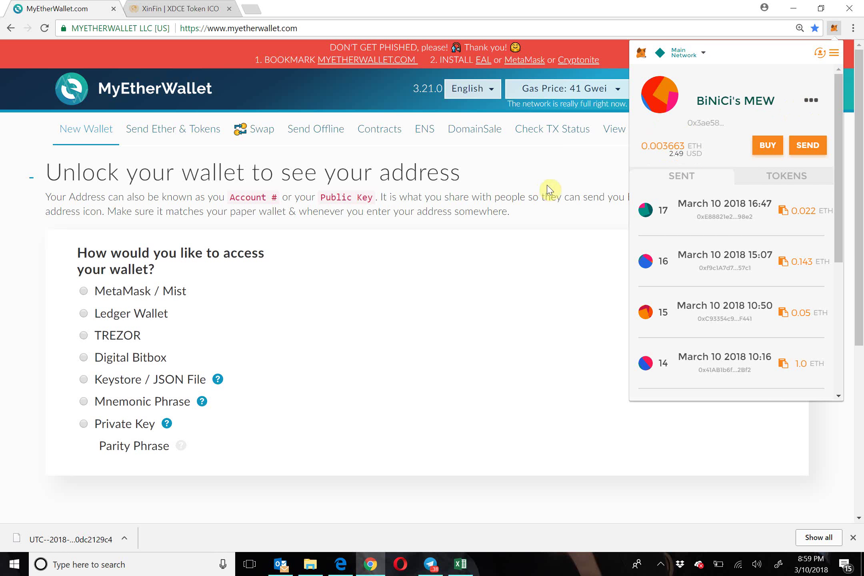
{"action": "left_click", "coordinate": [556, 173]}
{"action": "left_click", "coordinate": [559, 174]}
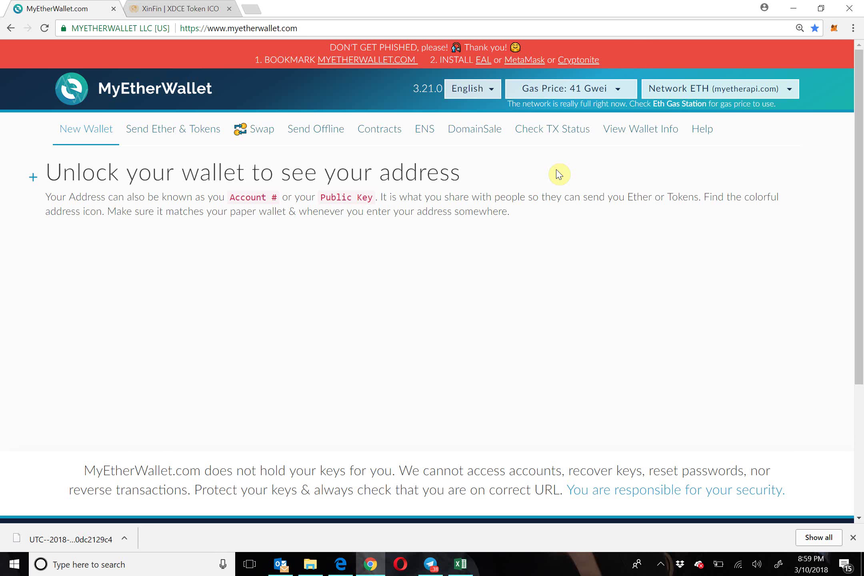
{"action": "left_click", "coordinate": [415, 182]}
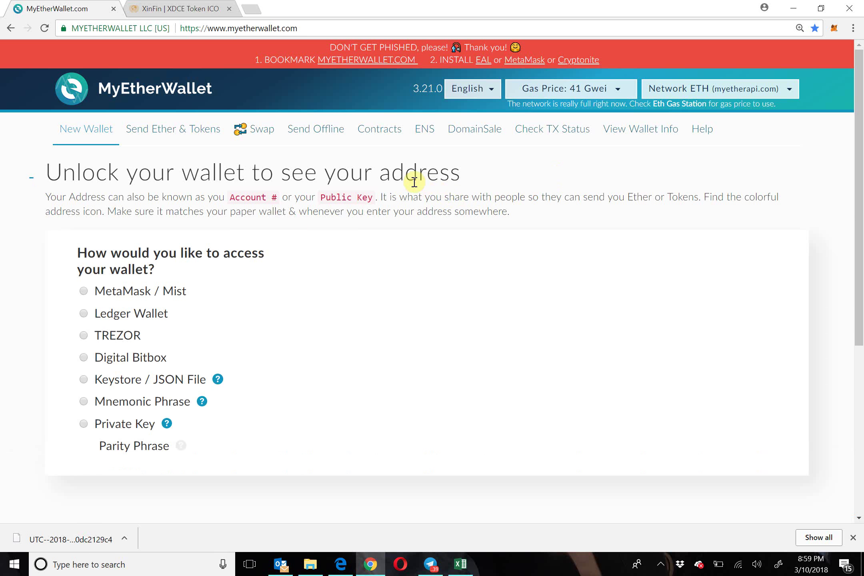
Step: Choose private key access for the wallet and copy the key from mew-private-key.txt in the Downloads folder
{"action": "left_click", "coordinate": [86, 425]}
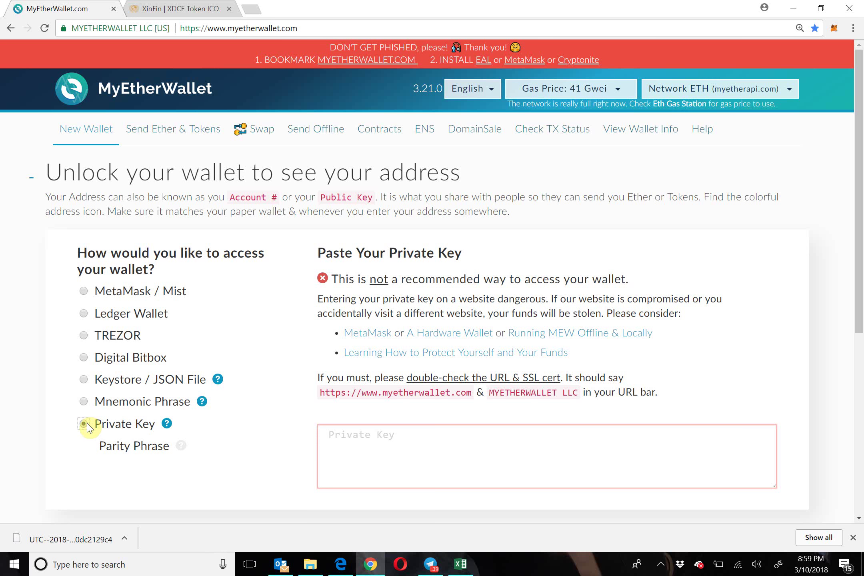
{"action": "left_click", "coordinate": [310, 563]}
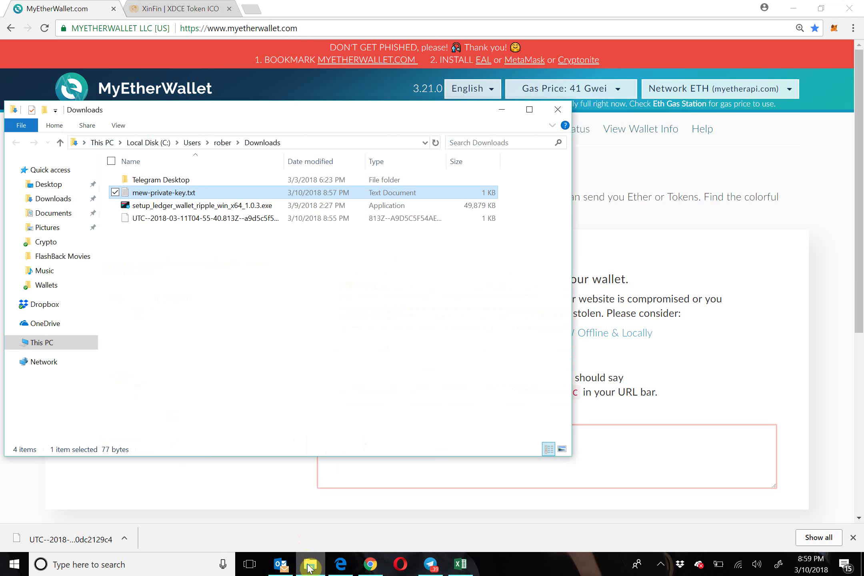
{"action": "double_click", "coordinate": [196, 192]}
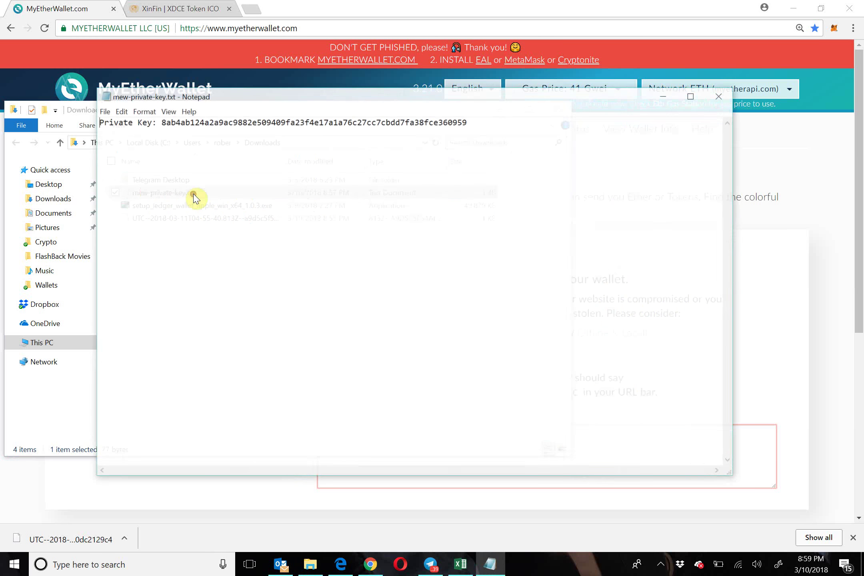
{"action": "left_click_drag", "start_coordinate": [159, 122], "coordinate": [498, 135]}
{"action": "key", "text": "ctrl+c"}
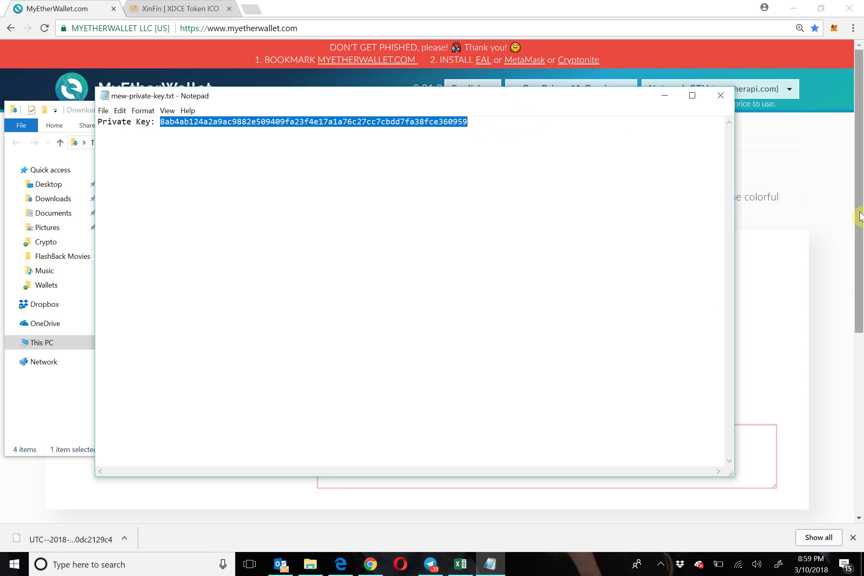
Step: Return to MyEtherWallet, paste the private key into the Private Key field and unlock the wallet
{"action": "right_click", "coordinate": [809, 144]}
{"action": "left_click", "coordinate": [377, 457]}
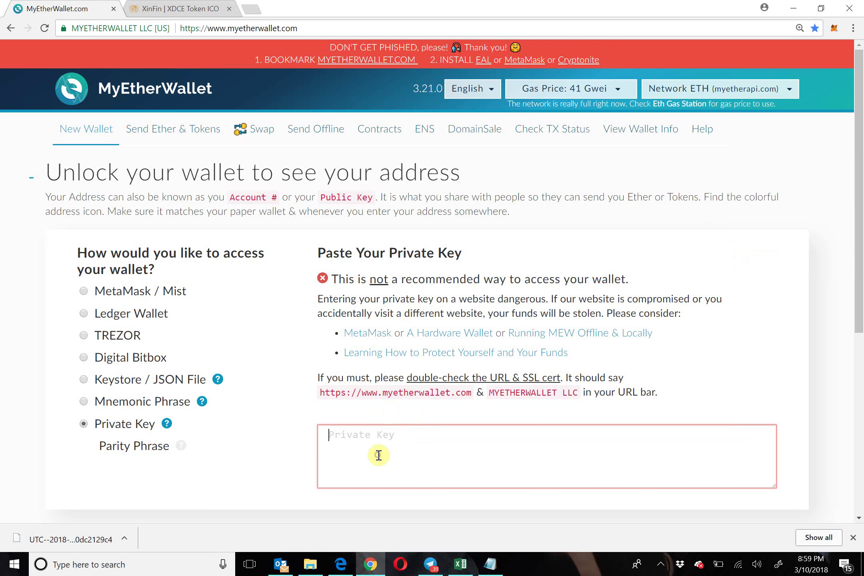
{"action": "key", "text": "ctrl+v"}
{"action": "left_click", "coordinate": [358, 514]}
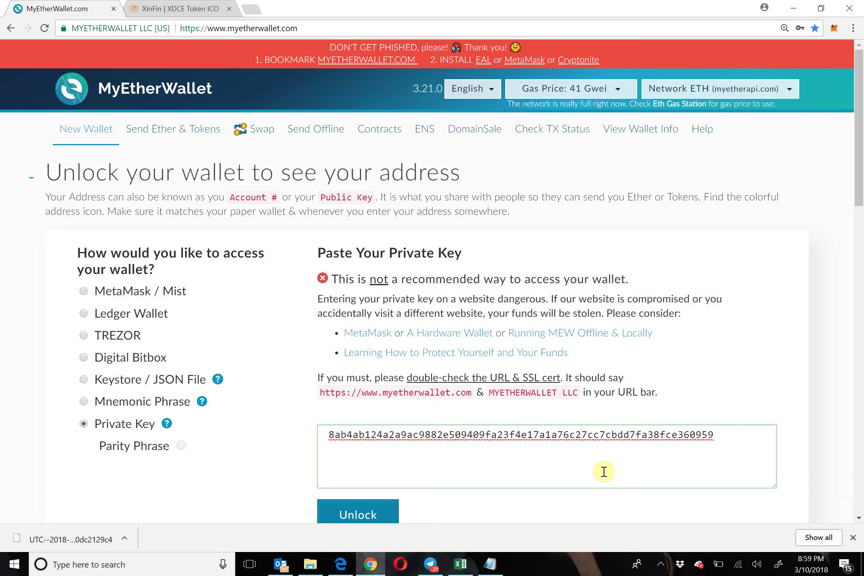
Step: Open the View Wallet Info page and unlock the wallet there by pasting its private key
{"action": "left_click", "coordinate": [646, 138]}
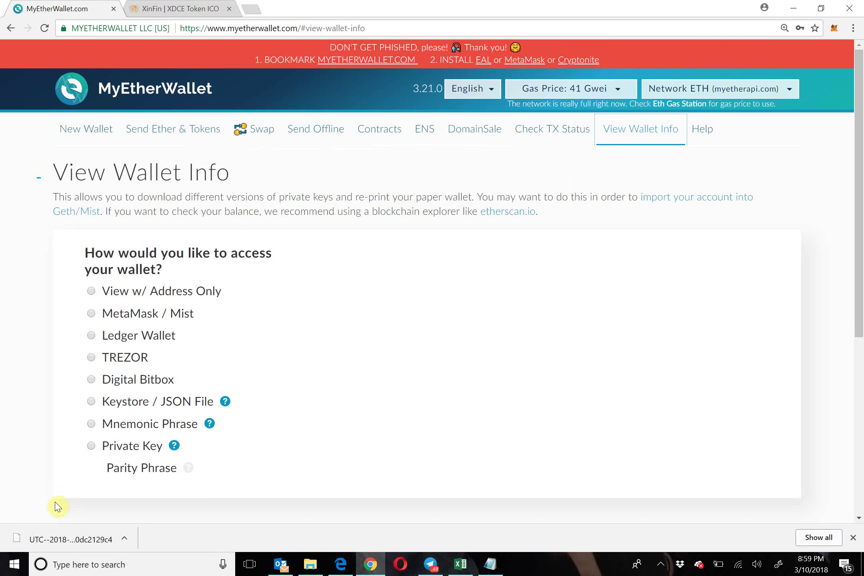
{"action": "left_click", "coordinate": [120, 447]}
{"action": "left_click", "coordinate": [348, 438]}
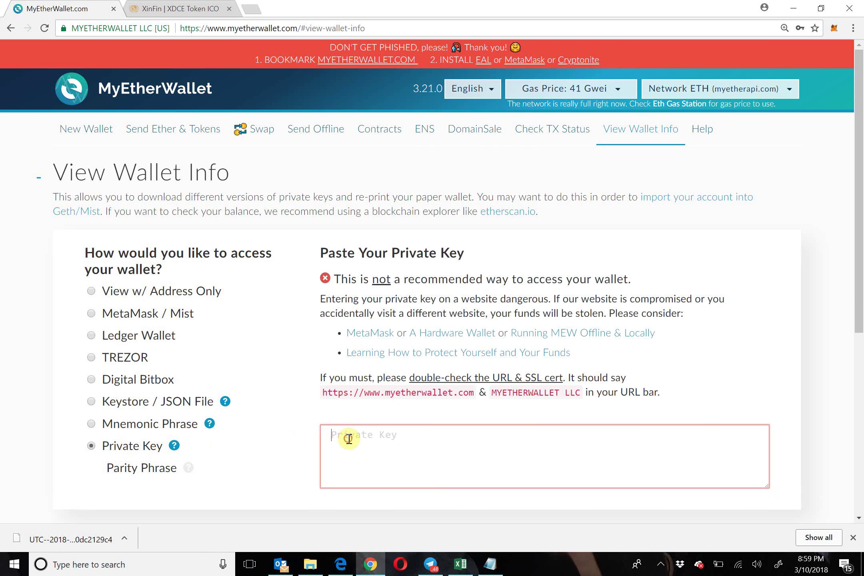
{"action": "key", "text": "ctrl+v"}
{"action": "left_click", "coordinate": [377, 516]}
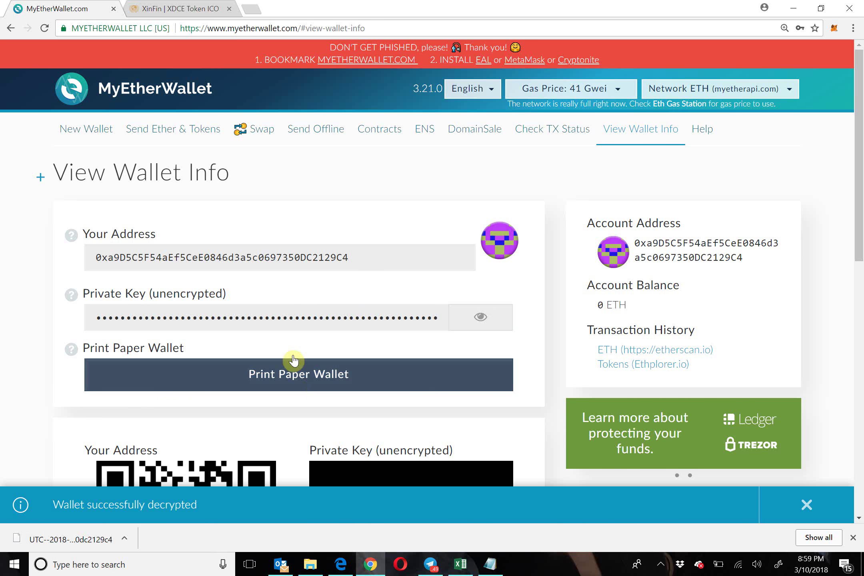
Step: Select the wallet's address and show all tokens under Token Balances
{"action": "double_click", "coordinate": [333, 255]}
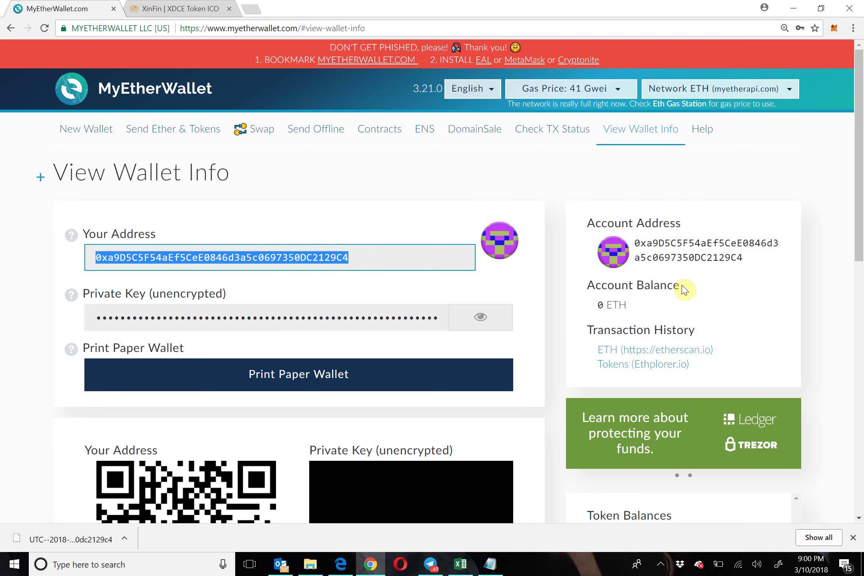
{"action": "scroll", "coordinate": [685, 290], "scroll_direction": "down", "scroll_amount": 5}
{"action": "scroll", "coordinate": [685, 289], "scroll_direction": "up", "scroll_amount": 2}
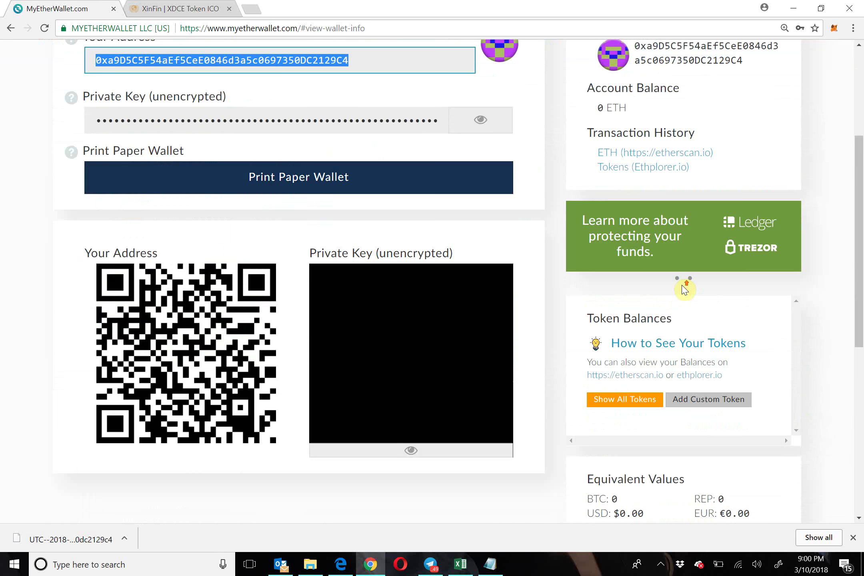
{"action": "left_click", "coordinate": [628, 409]}
Step: Browse the token balances list down to CPY and load that token's balance
{"action": "scroll", "coordinate": [790, 442], "scroll_direction": "down", "scroll_amount": 1}
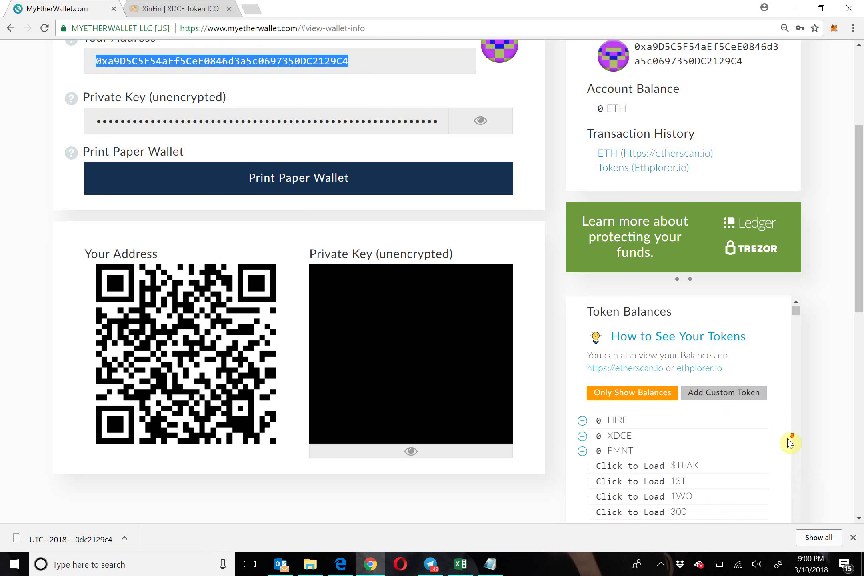
{"action": "scroll", "coordinate": [790, 443], "scroll_direction": "down", "scroll_amount": 3}
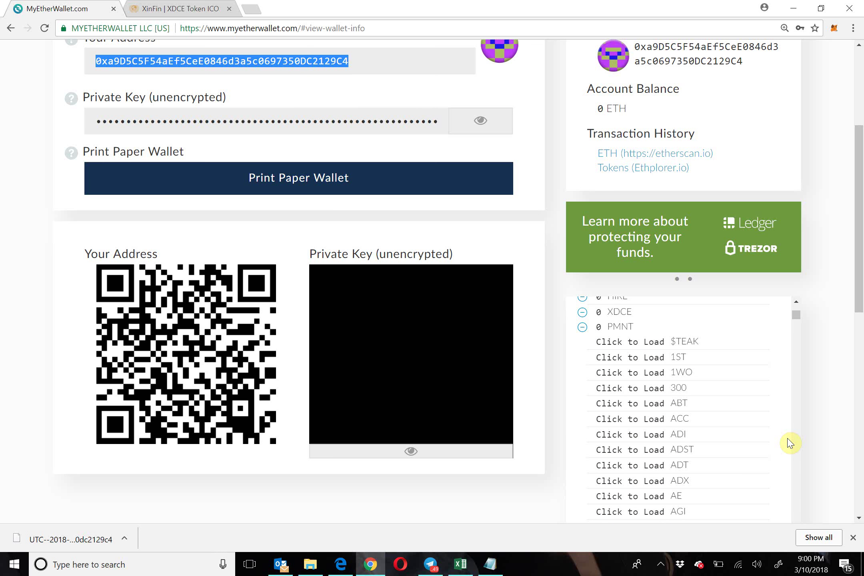
{"action": "scroll", "coordinate": [704, 407], "scroll_direction": "down", "scroll_amount": 7}
{"action": "scroll", "coordinate": [704, 407], "scroll_direction": "down", "scroll_amount": 4}
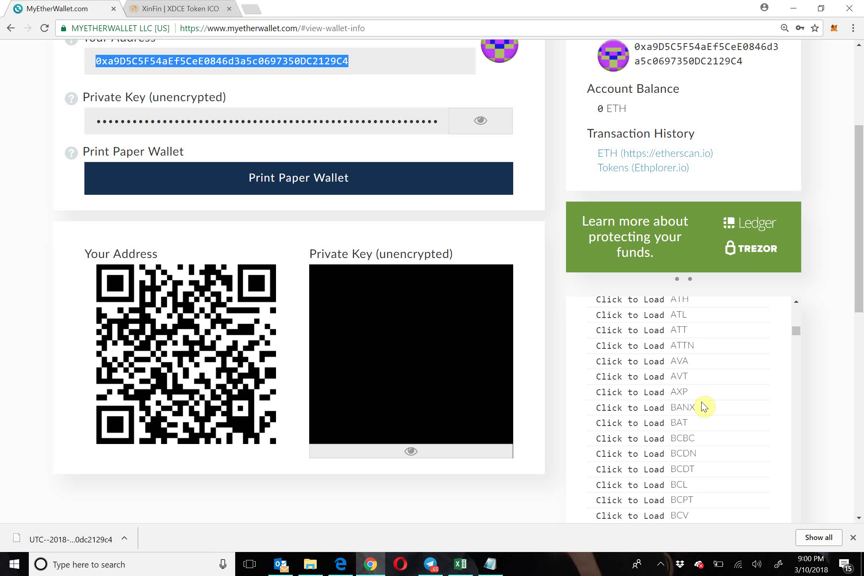
{"action": "scroll", "coordinate": [704, 407], "scroll_direction": "down", "scroll_amount": 5}
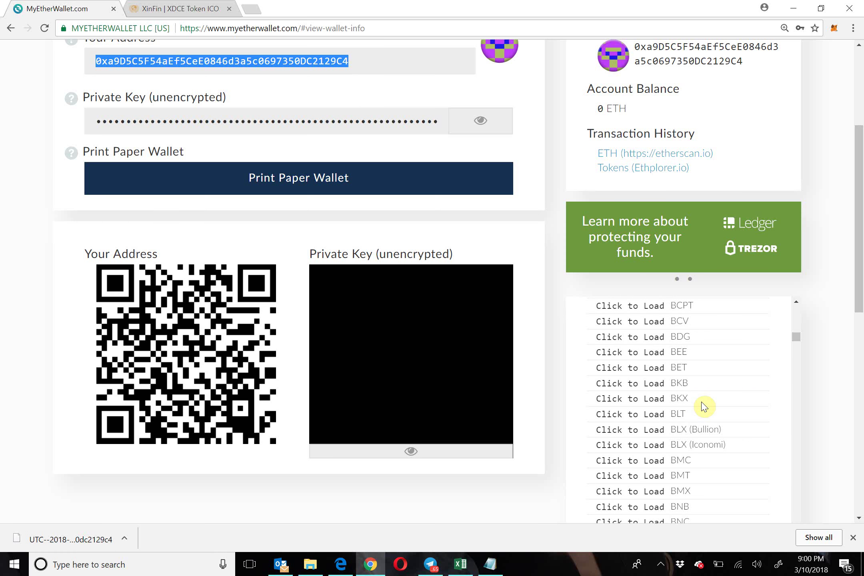
{"action": "scroll", "coordinate": [704, 407], "scroll_direction": "down", "scroll_amount": 10}
{"action": "scroll", "coordinate": [705, 406], "scroll_direction": "down", "scroll_amount": 5}
{"action": "scroll", "coordinate": [705, 406], "scroll_direction": "down", "scroll_amount": 4}
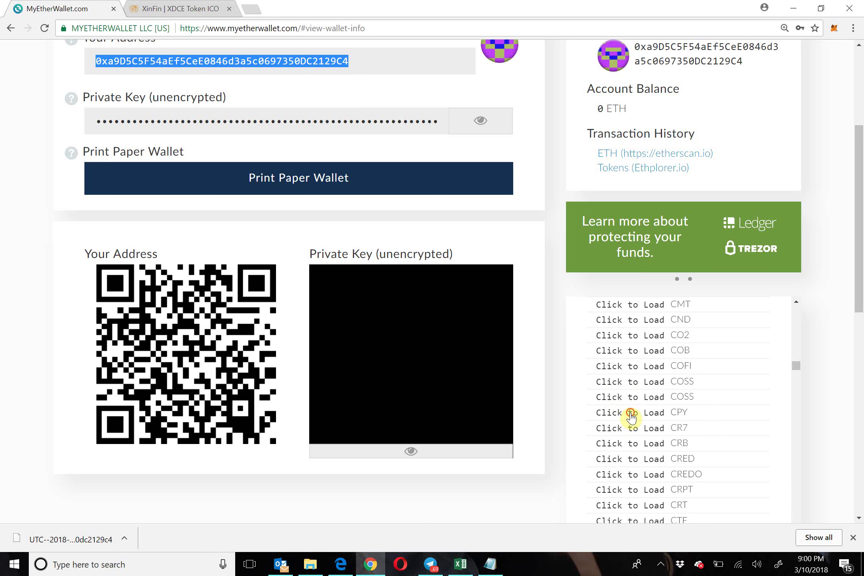
{"action": "left_click", "coordinate": [629, 413]}
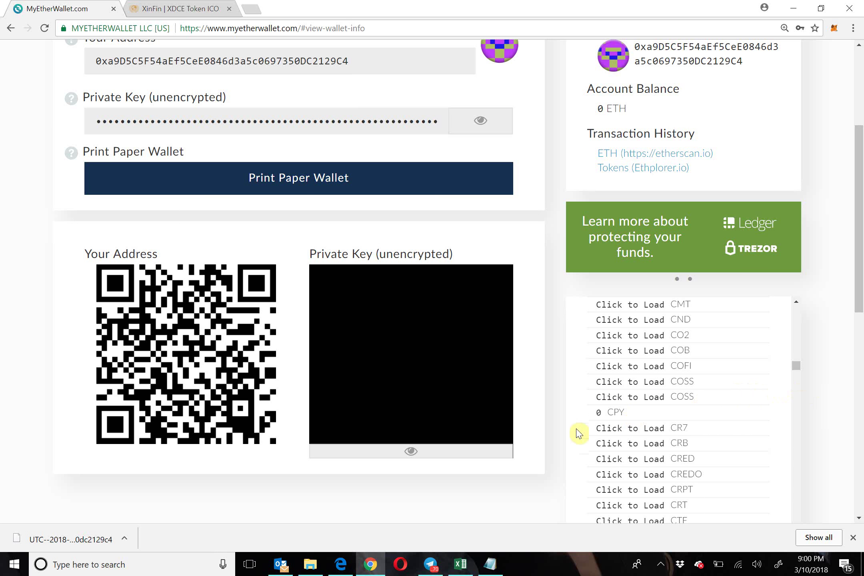
Step: Open the MyEtherWallet help knowledge base and look over its quick help and topic lists
{"action": "scroll", "coordinate": [825, 395], "scroll_direction": "up", "scroll_amount": 2}
{"action": "scroll", "coordinate": [825, 394], "scroll_direction": "up", "scroll_amount": 3}
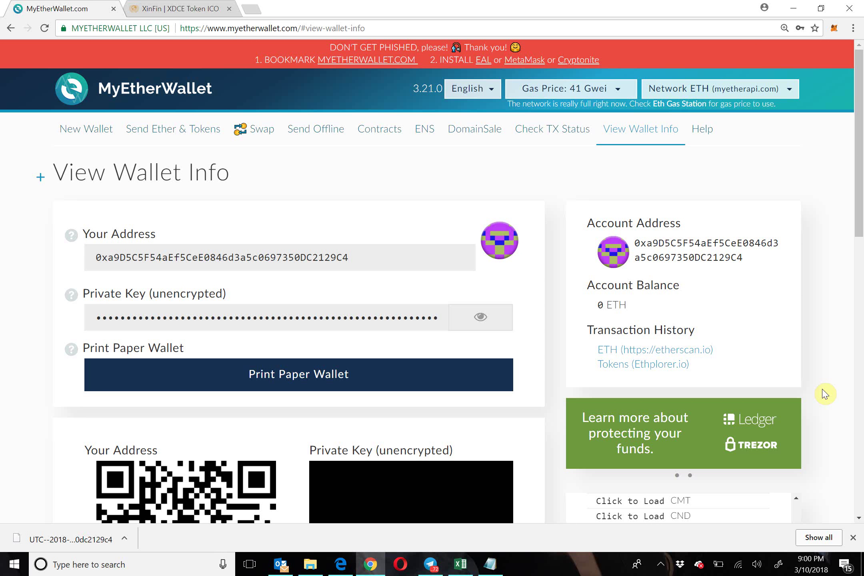
{"action": "left_click", "coordinate": [707, 141]}
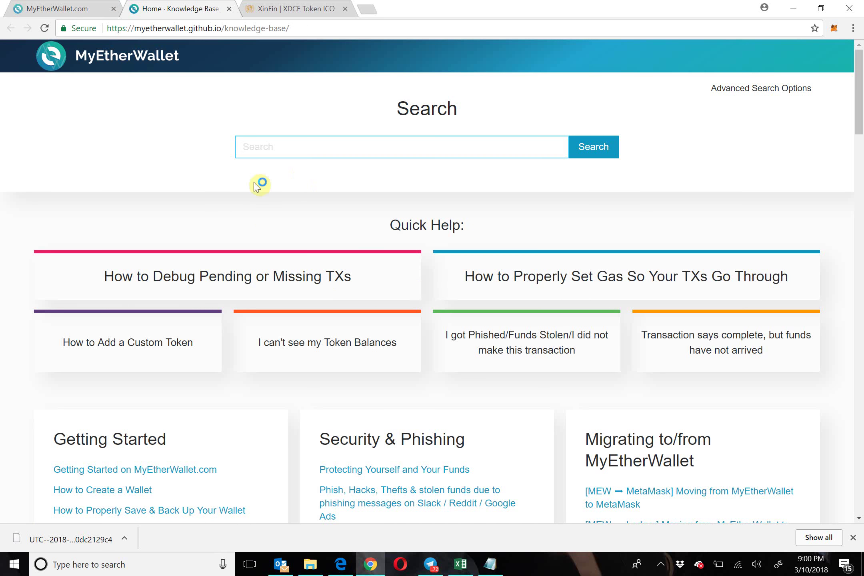
{"action": "scroll", "coordinate": [348, 252], "scroll_direction": "down", "scroll_amount": 4}
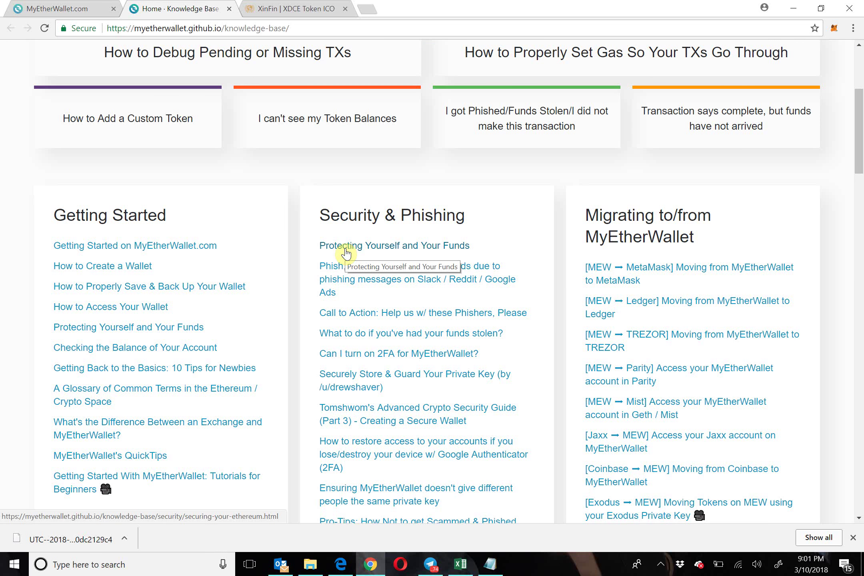
{"action": "scroll", "coordinate": [347, 253], "scroll_direction": "up", "scroll_amount": 5}
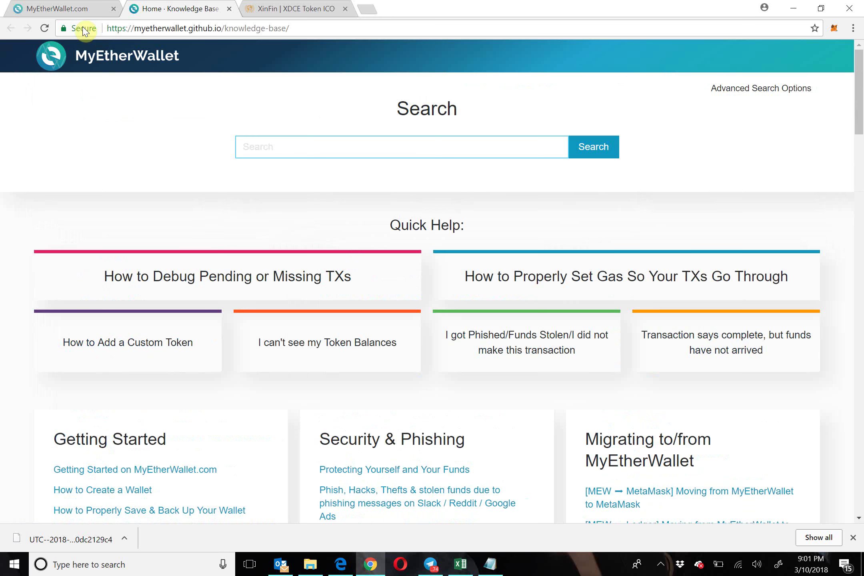
Step: Return to the wallet page, open Send Ether & Tokens and unlock the wallet by pasting its private key
{"action": "left_click", "coordinate": [77, 9]}
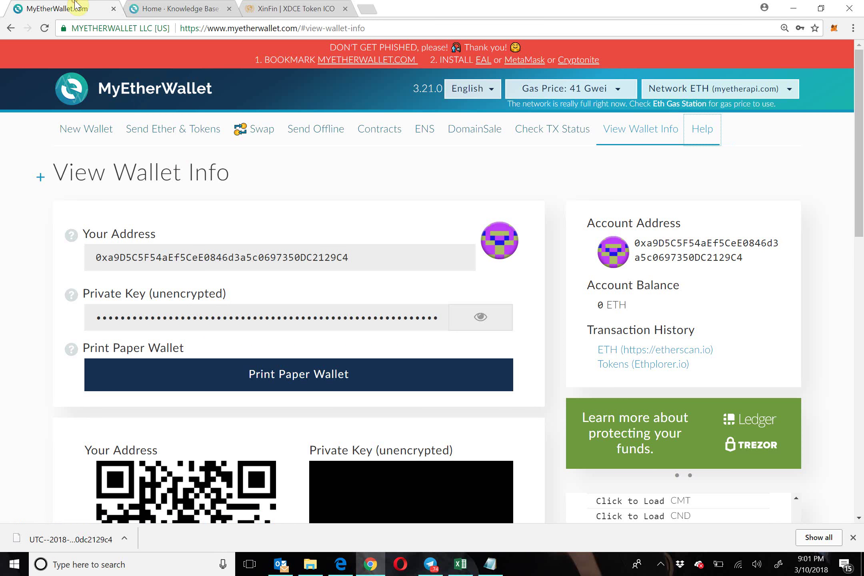
{"action": "left_click", "coordinate": [182, 132]}
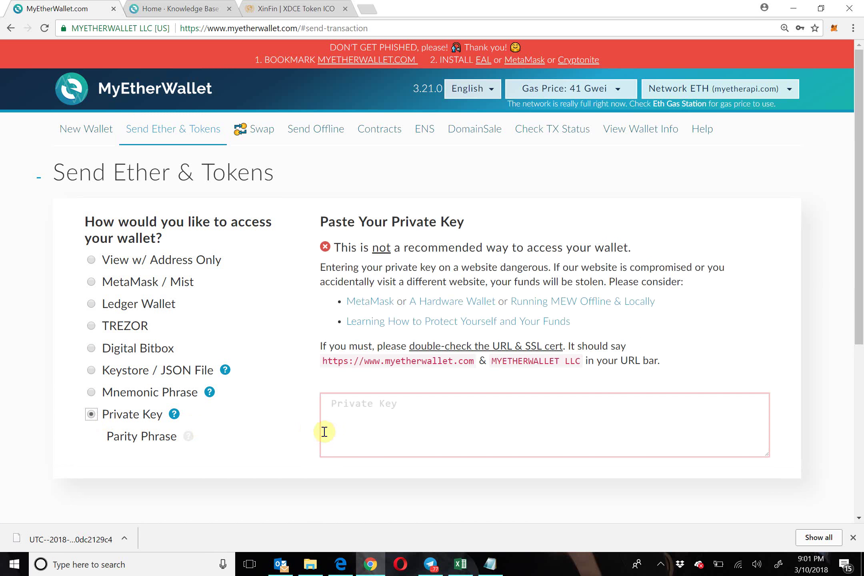
{"action": "left_click", "coordinate": [356, 432]}
{"action": "key", "text": "ctrl+v"}
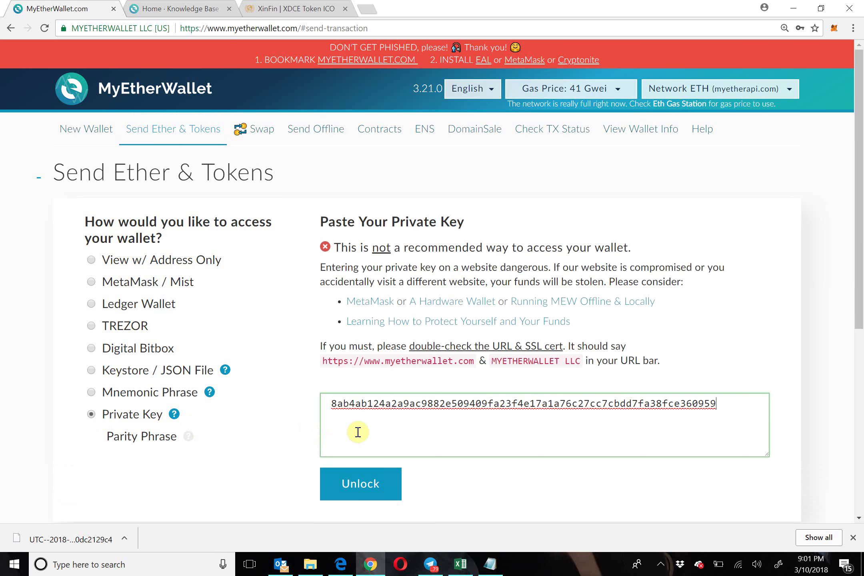
{"action": "left_click", "coordinate": [360, 492]}
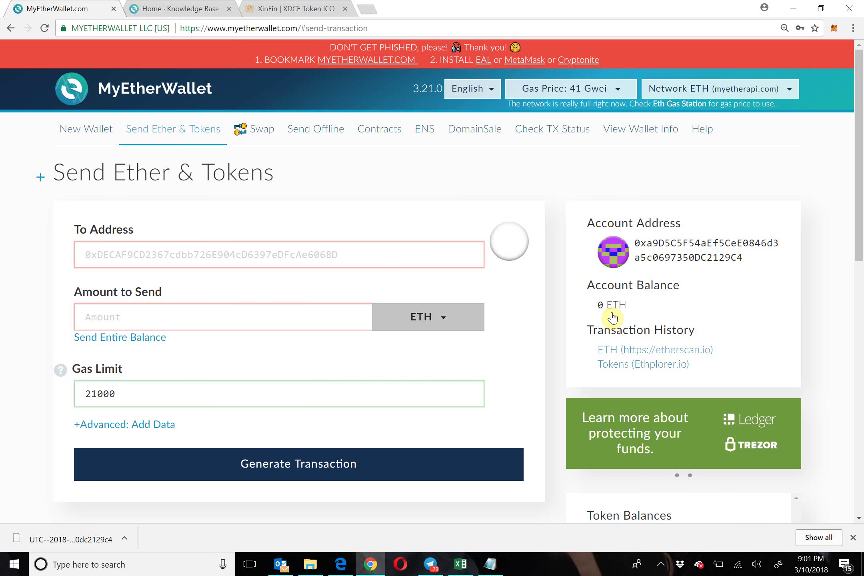
Step: Examine the send form's To Address, Amount to Send and Gas Limit fields, and reveal the advanced Data field
{"action": "left_click", "coordinate": [251, 260]}
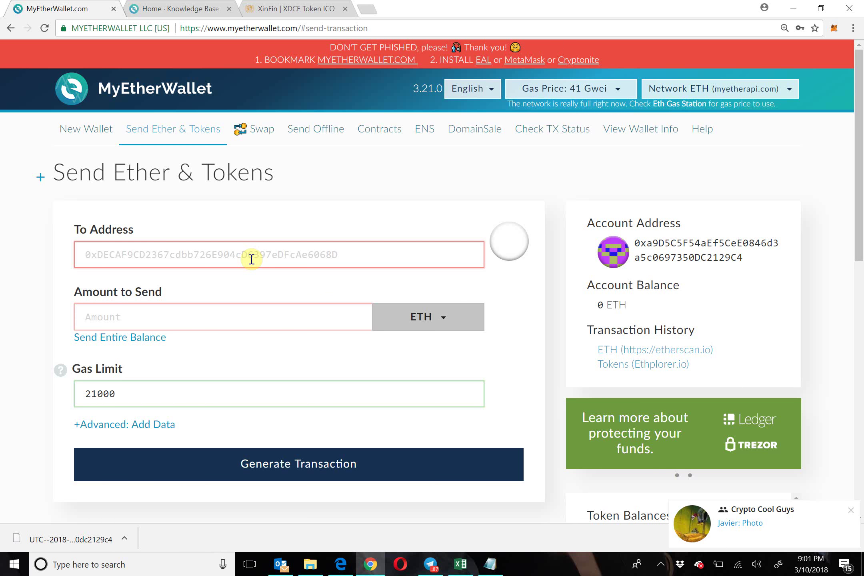
{"action": "left_click", "coordinate": [143, 317]}
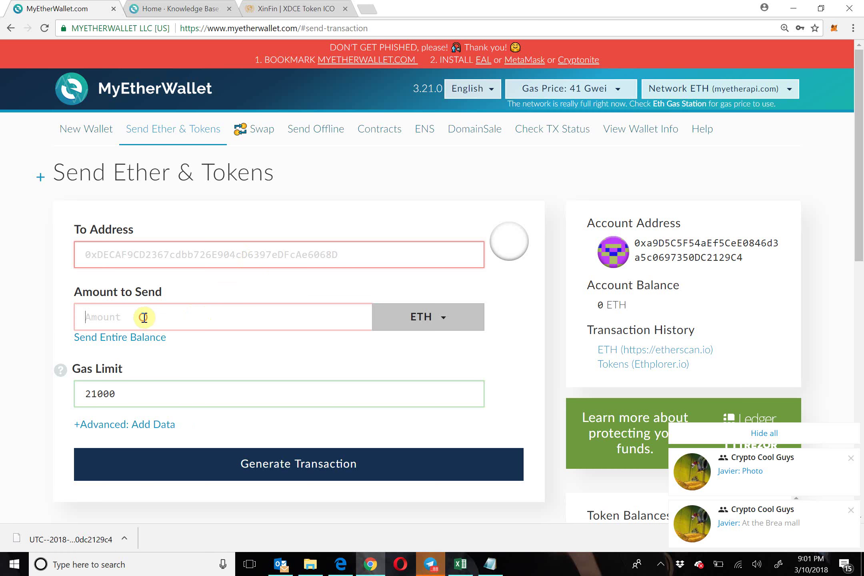
{"action": "left_click", "coordinate": [124, 400]}
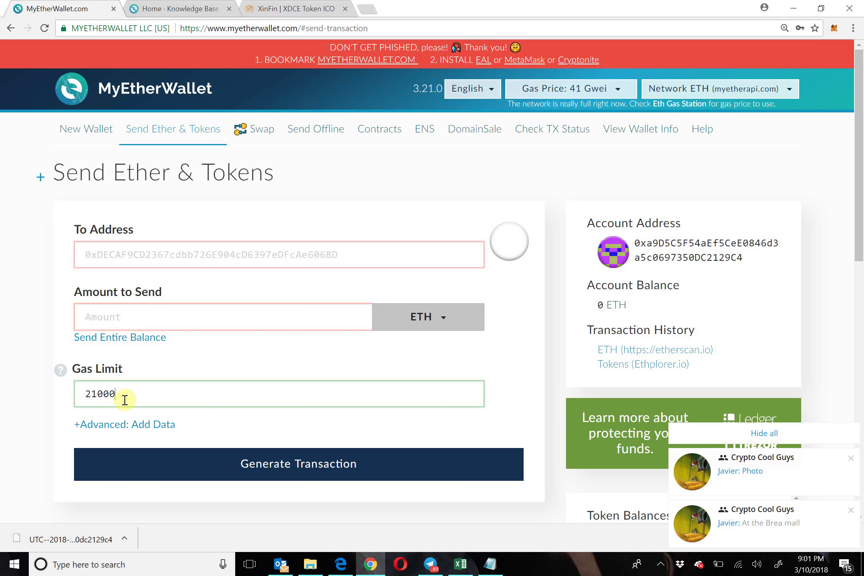
{"action": "left_click", "coordinate": [113, 427]}
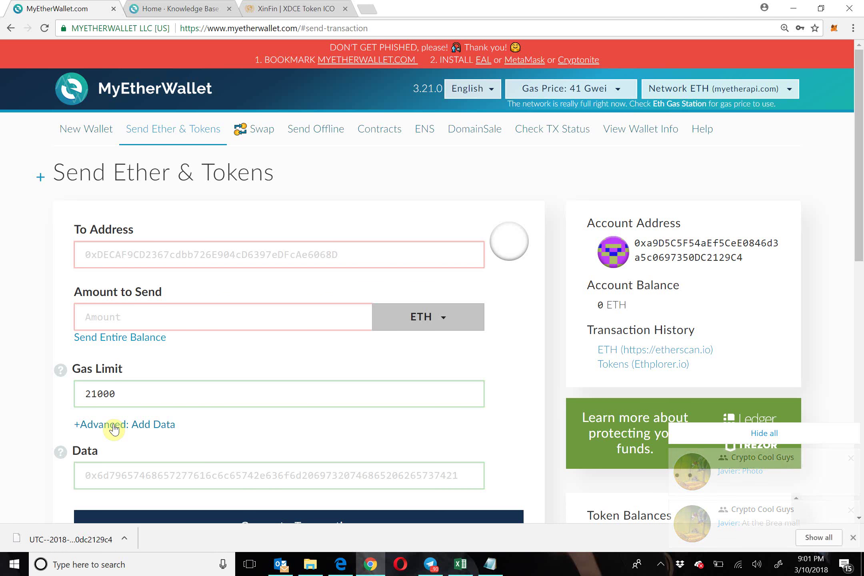
{"action": "left_click", "coordinate": [159, 473]}
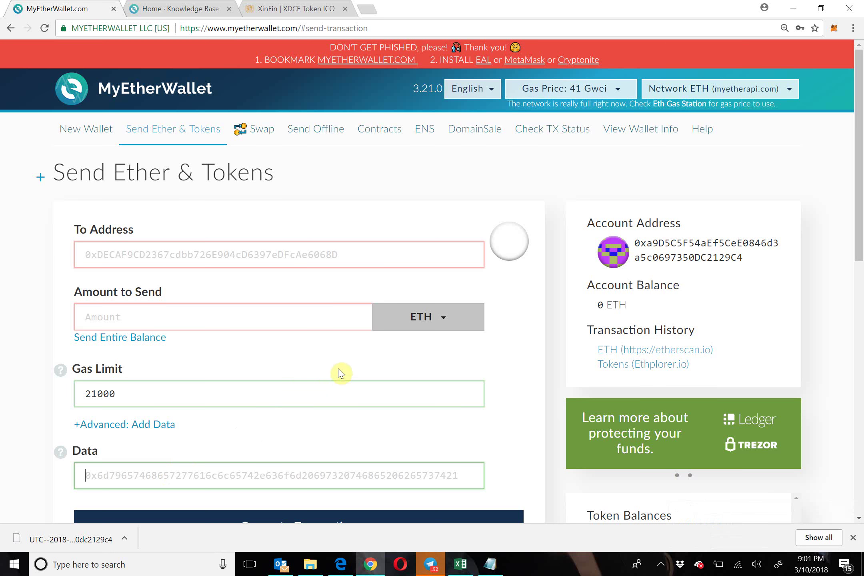
{"action": "scroll", "coordinate": [349, 374], "scroll_direction": "down", "scroll_amount": 3}
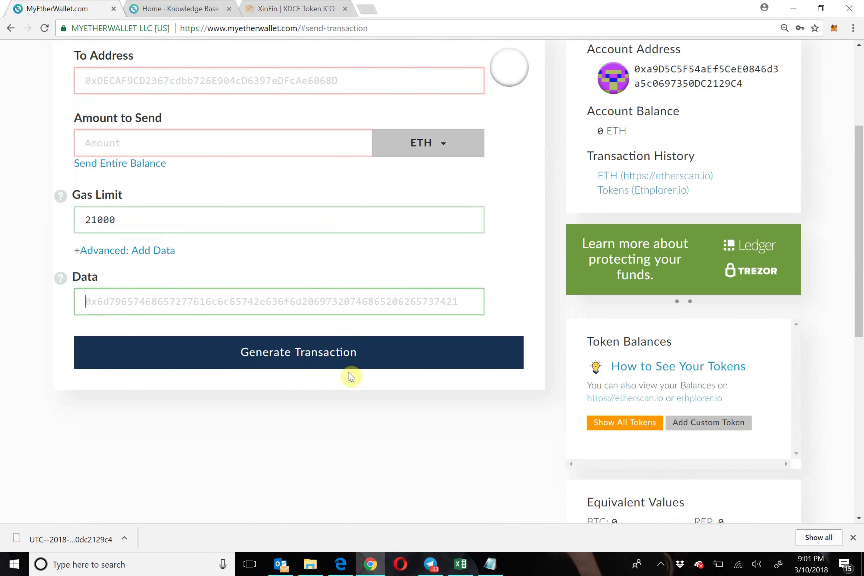
{"action": "scroll", "coordinate": [350, 376], "scroll_direction": "up", "scroll_amount": 4}
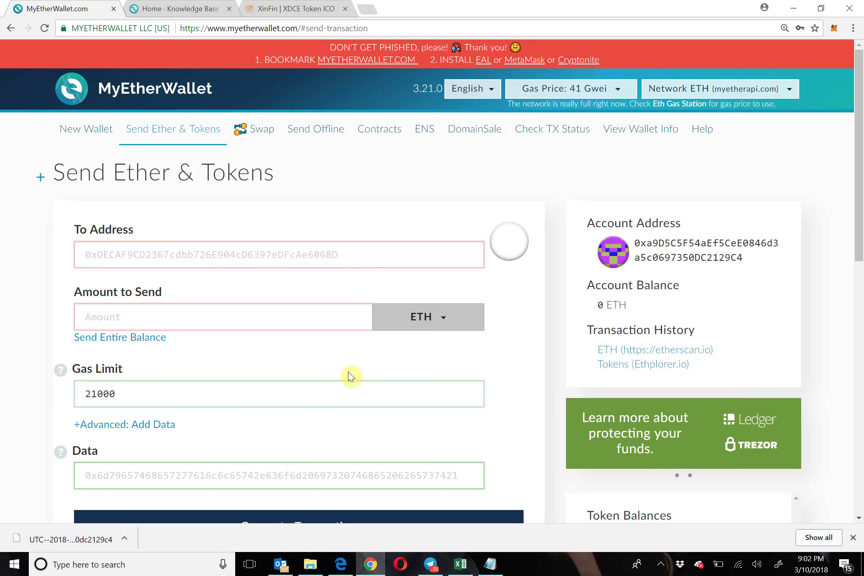
Step: Close the knowledge base and MyEtherWallet pages, and view the XDCE contribution section at the start of the XinFin page
{"action": "left_click", "coordinate": [230, 9]}
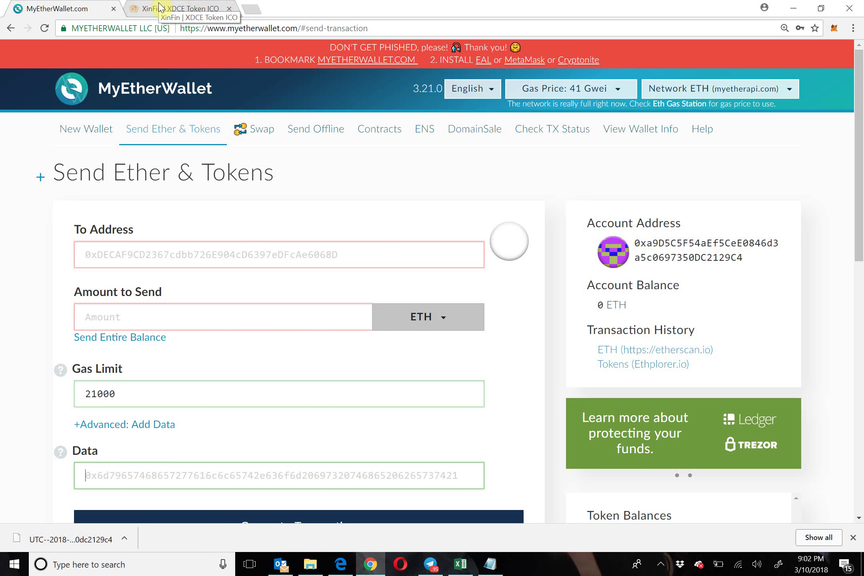
{"action": "left_click", "coordinate": [113, 8]}
{"action": "scroll", "coordinate": [351, 251], "scroll_direction": "up", "scroll_amount": 10}
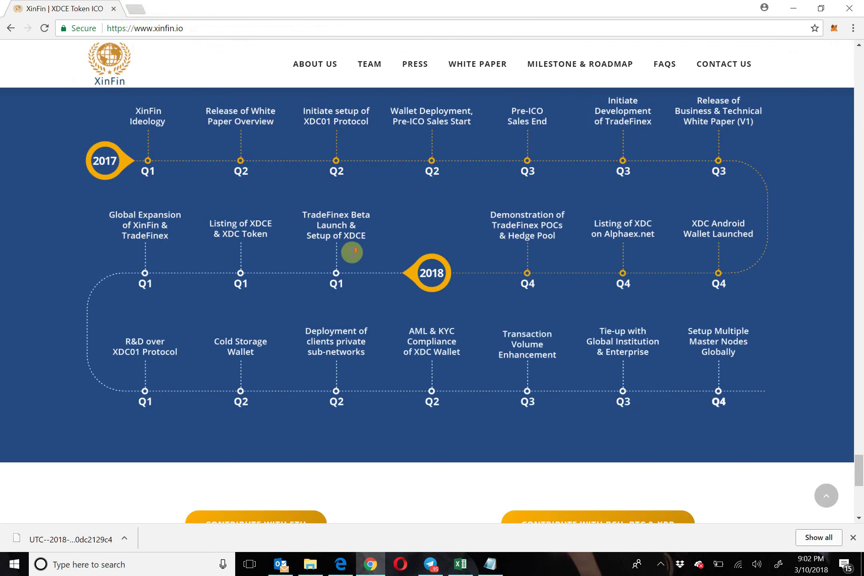
{"action": "scroll", "coordinate": [353, 251], "scroll_direction": "up", "scroll_amount": 15}
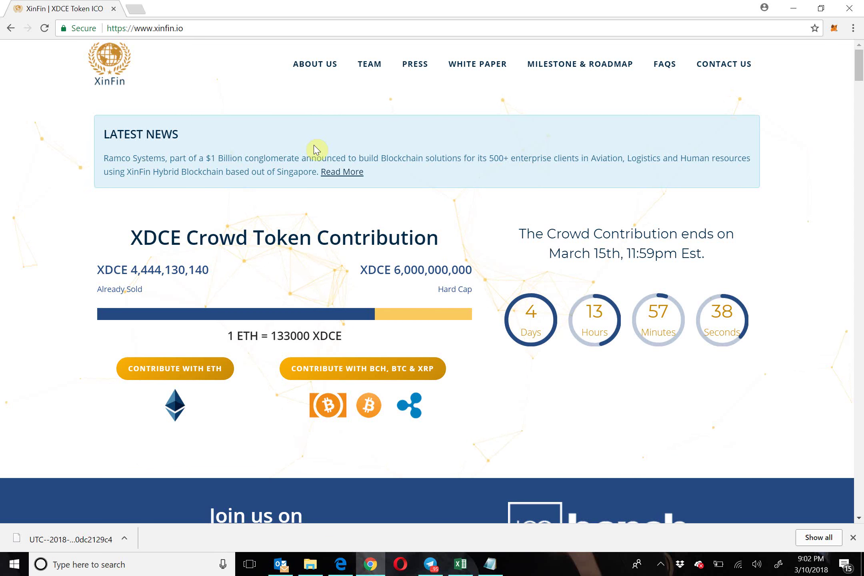
Step: Dismiss the downloads bar and read the What Is XinFin text and the XDC Ecosystem diagram
{"action": "scroll", "coordinate": [314, 149], "scroll_direction": "down", "scroll_amount": 4}
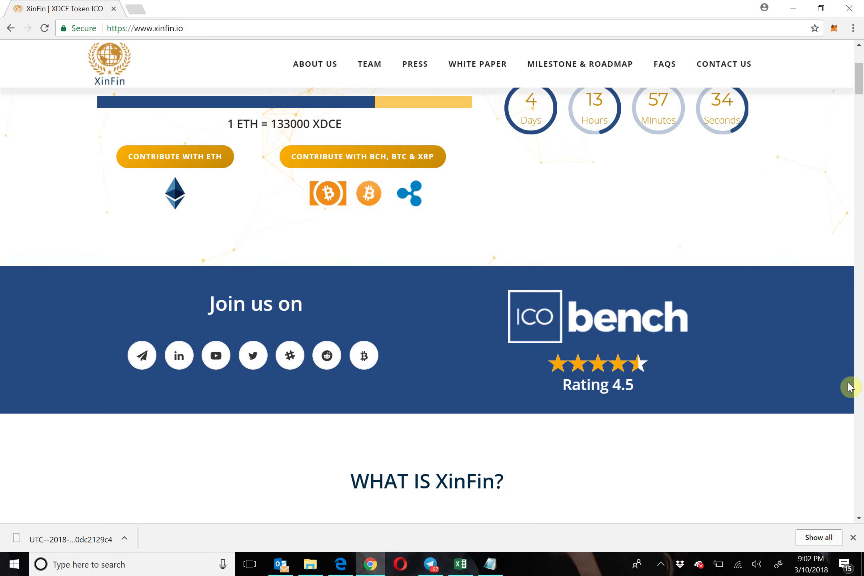
{"action": "left_click", "coordinate": [852, 538]}
{"action": "scroll", "coordinate": [751, 390], "scroll_direction": "down", "scroll_amount": 3}
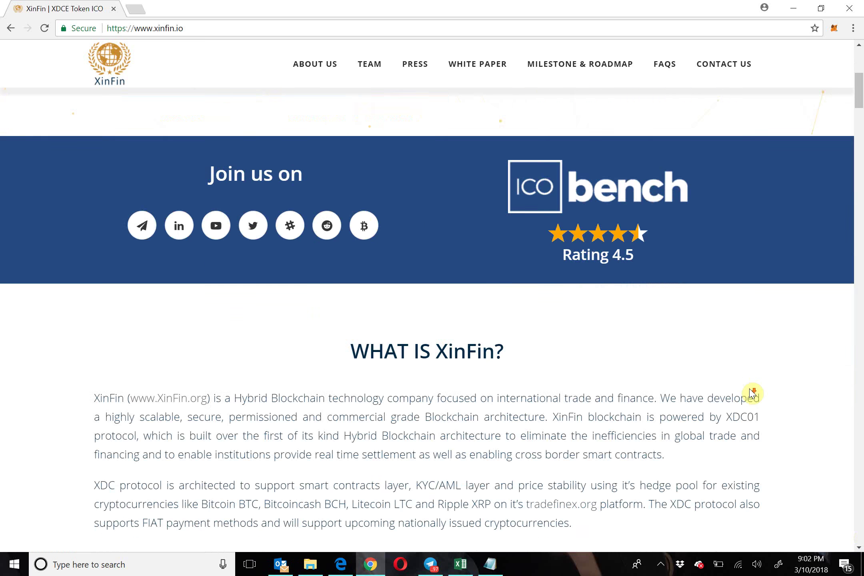
{"action": "scroll", "coordinate": [751, 391], "scroll_direction": "down", "scroll_amount": 2}
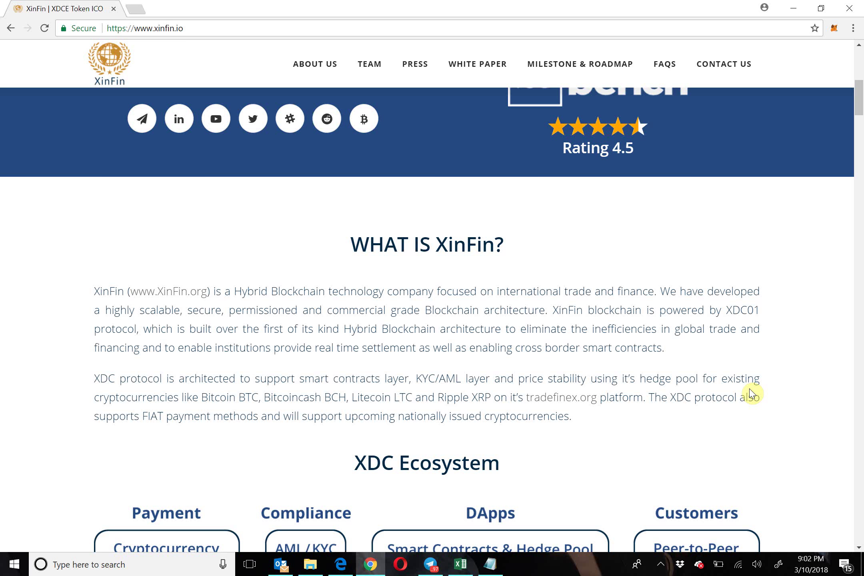
{"action": "scroll", "coordinate": [751, 395], "scroll_direction": "down", "scroll_amount": 6}
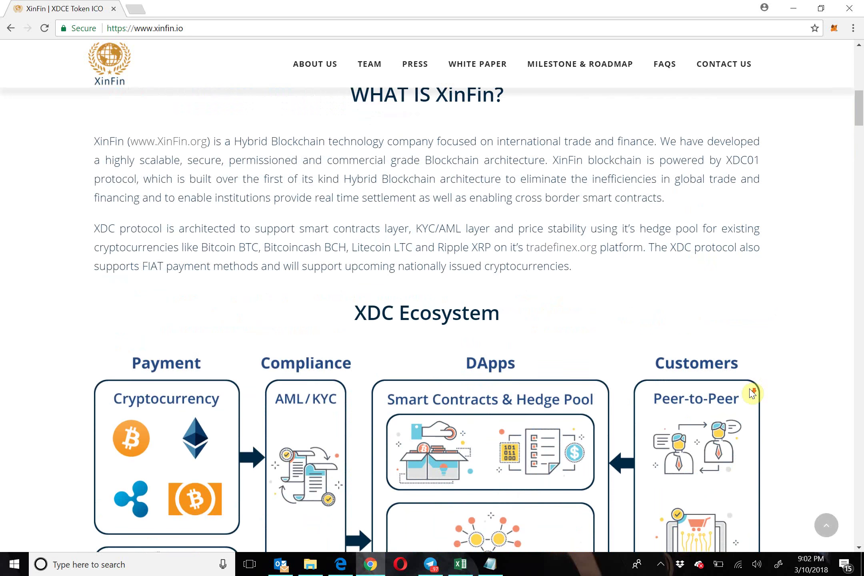
{"action": "scroll", "coordinate": [750, 394], "scroll_direction": "down", "scroll_amount": 1}
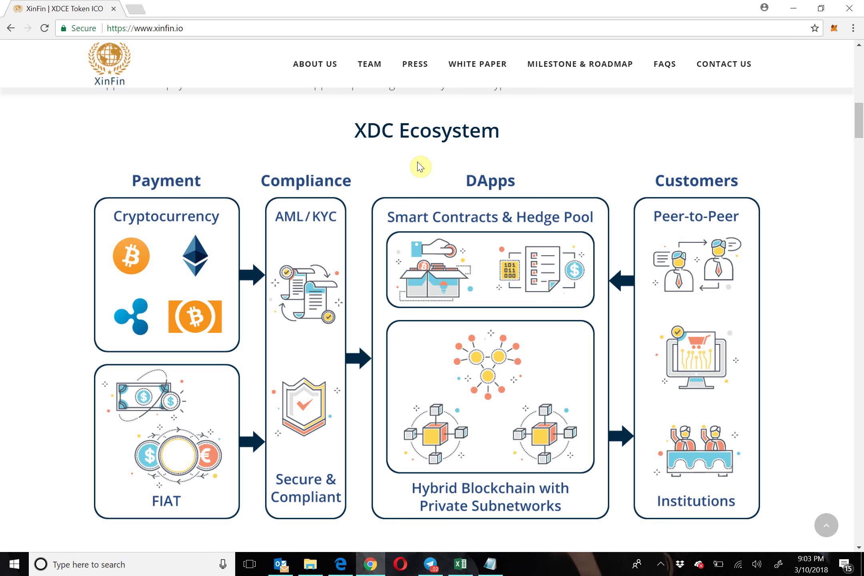
{"action": "scroll", "coordinate": [419, 166], "scroll_direction": "down", "scroll_amount": 4}
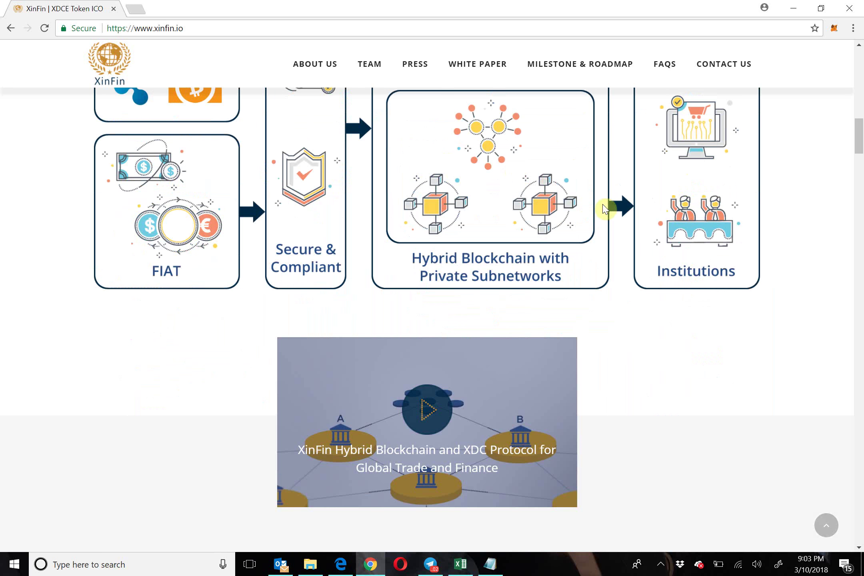
Step: Look over the Advisors profiles and the About the Team section, advancing the team carousel by one member
{"action": "scroll", "coordinate": [669, 315], "scroll_direction": "down", "scroll_amount": 2}
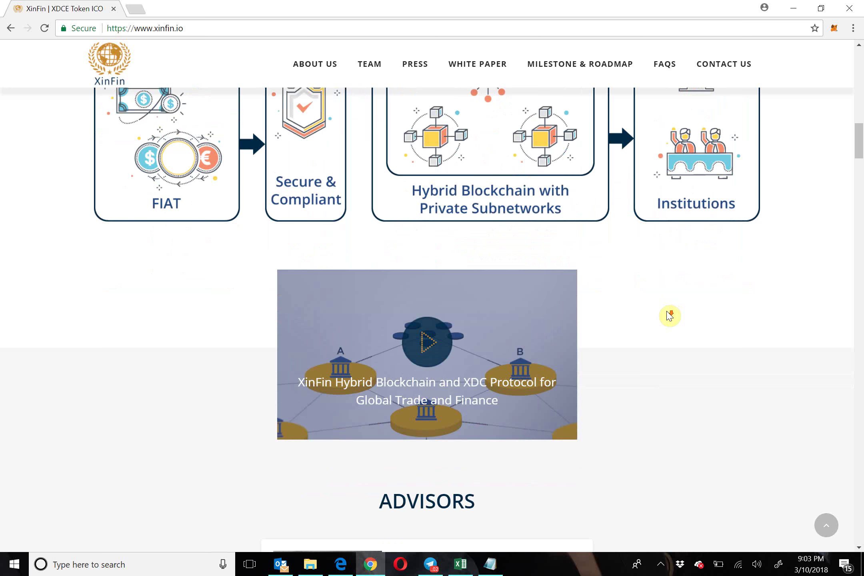
{"action": "scroll", "coordinate": [698, 307], "scroll_direction": "down", "scroll_amount": 6}
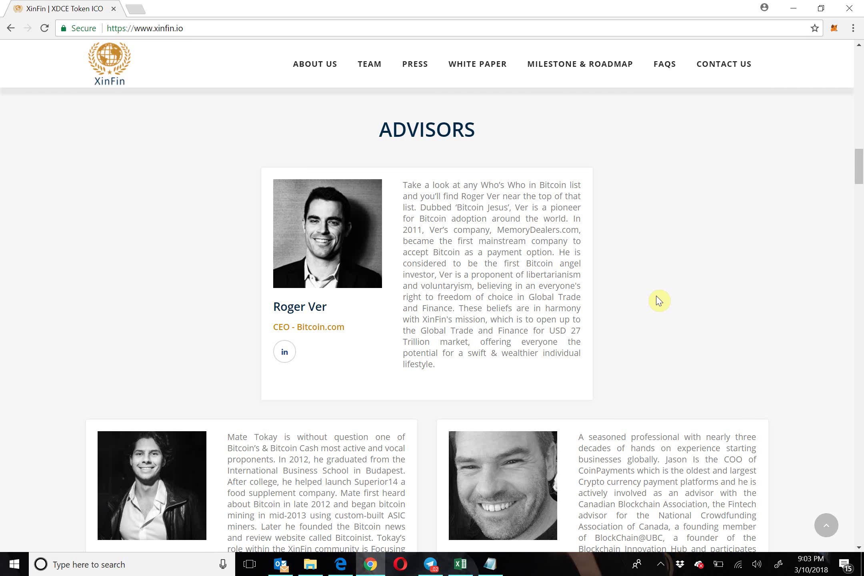
{"action": "scroll", "coordinate": [659, 301], "scroll_direction": "down", "scroll_amount": 2}
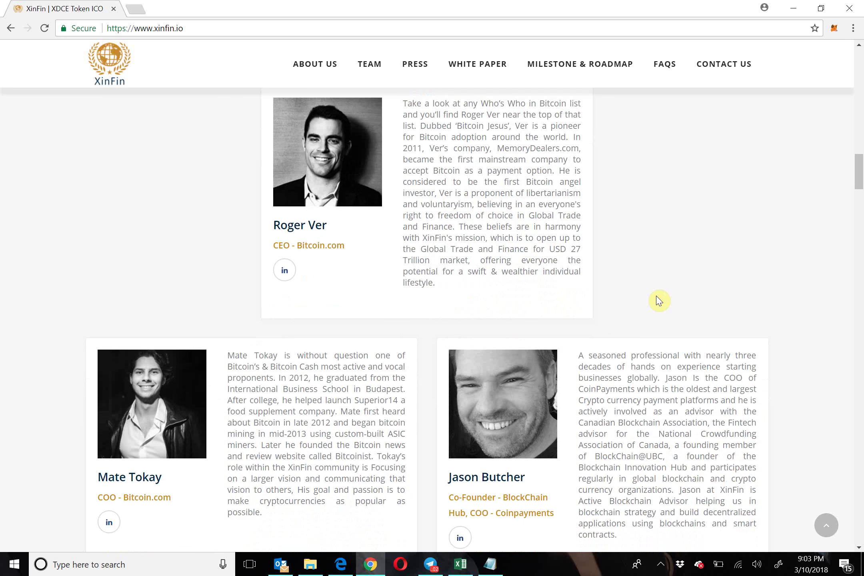
{"action": "scroll", "coordinate": [659, 301], "scroll_direction": "down", "scroll_amount": 10}
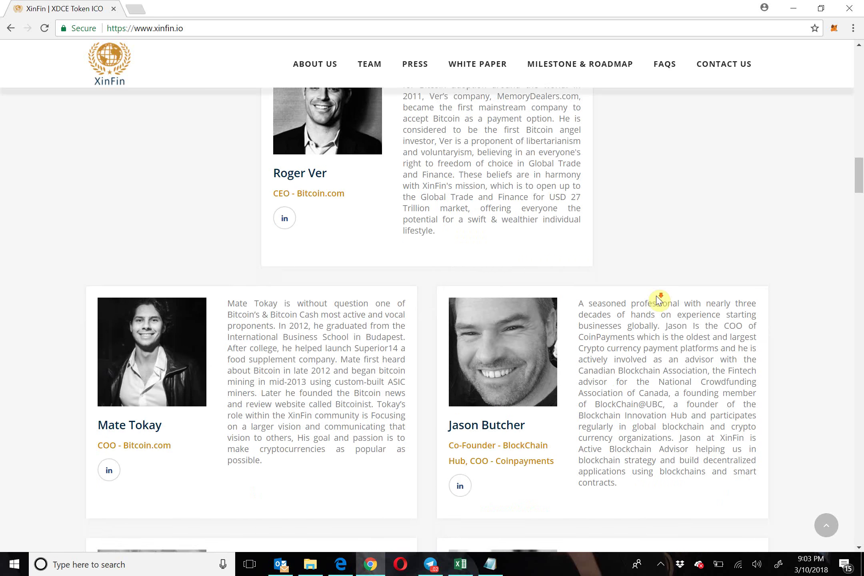
{"action": "scroll", "coordinate": [659, 301], "scroll_direction": "down", "scroll_amount": 7}
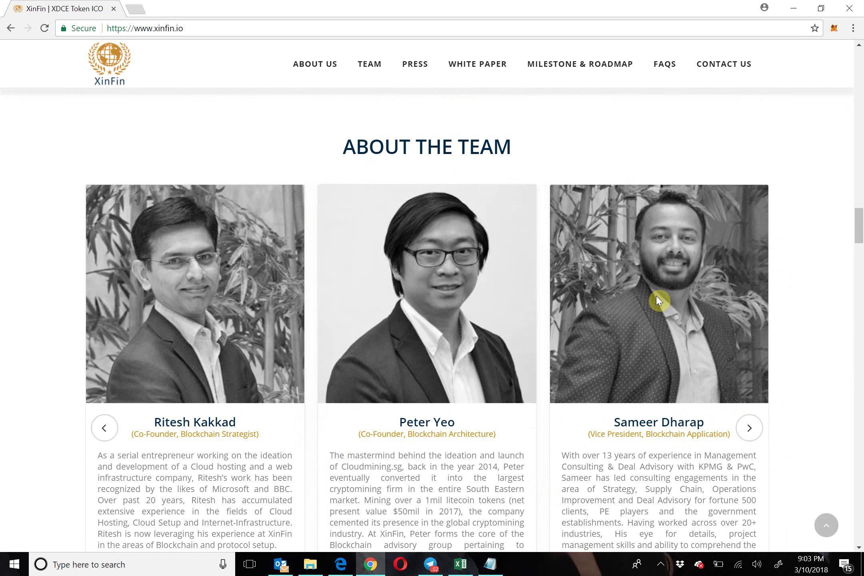
{"action": "left_click", "coordinate": [756, 433]}
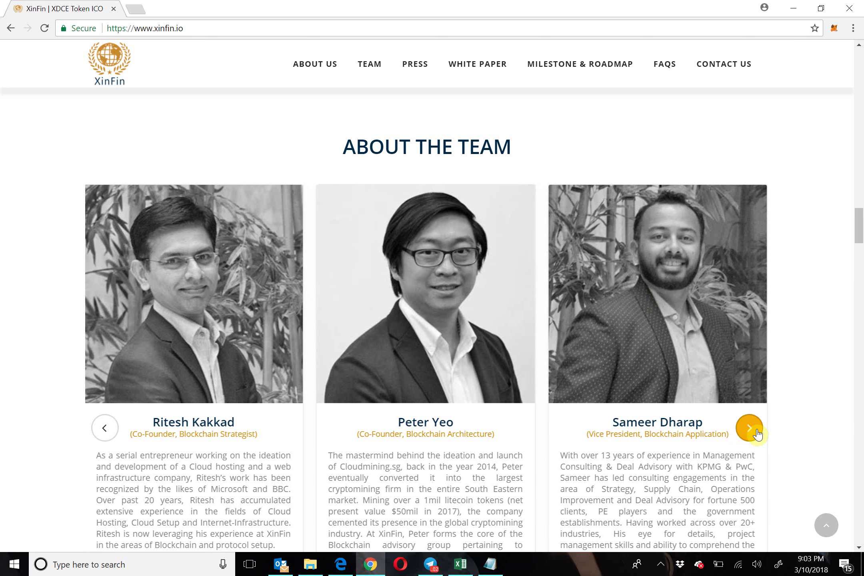
{"action": "scroll", "coordinate": [760, 431], "scroll_direction": "down", "scroll_amount": 4}
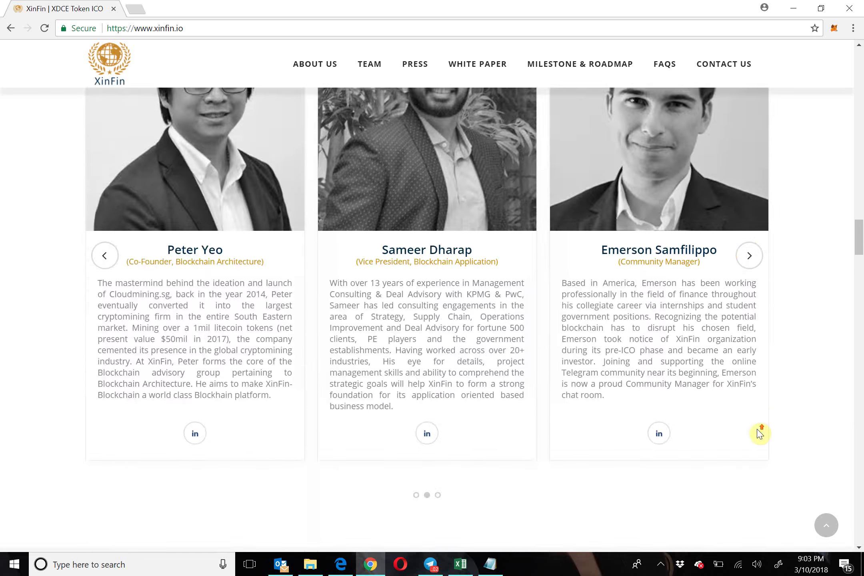
Step: View the Testimonials, Featured In, Exchange Partners and Partnerships & Alliances sections of the XinFin page
{"action": "scroll", "coordinate": [752, 459], "scroll_direction": "down", "scroll_amount": 8}
{"action": "scroll", "coordinate": [753, 459], "scroll_direction": "down", "scroll_amount": 5}
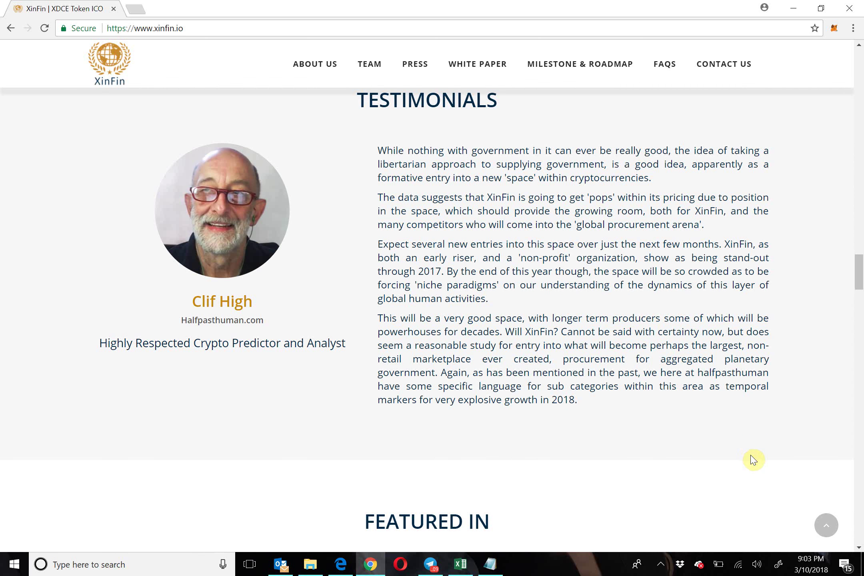
{"action": "scroll", "coordinate": [752, 460], "scroll_direction": "down", "scroll_amount": 9}
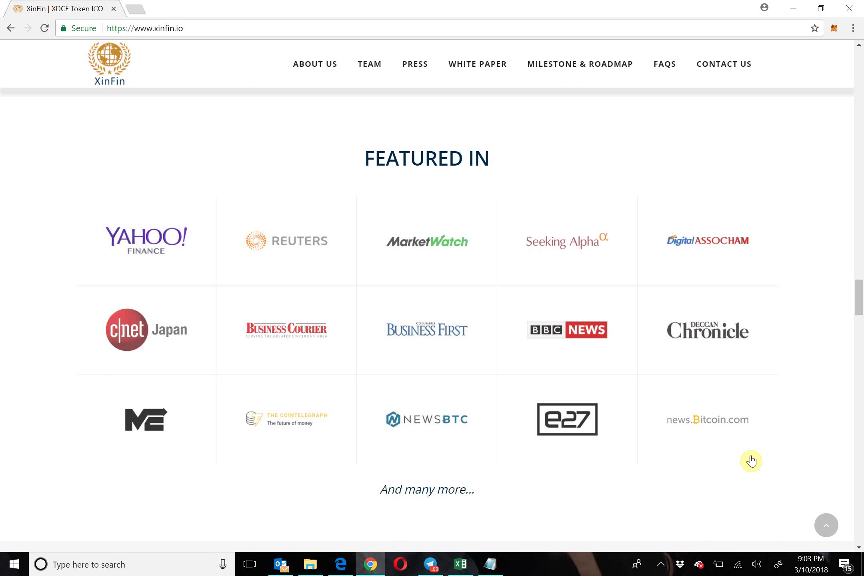
{"action": "scroll", "coordinate": [752, 461], "scroll_direction": "down", "scroll_amount": 5}
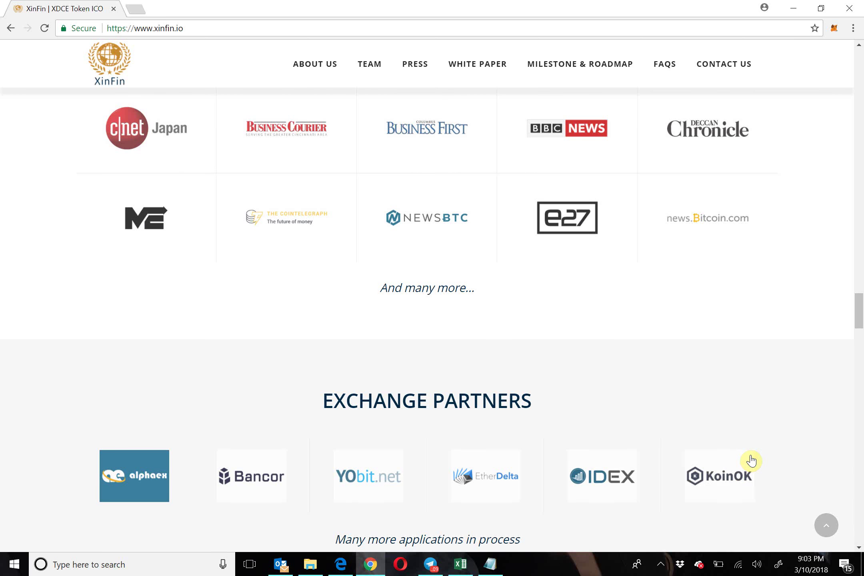
{"action": "scroll", "coordinate": [752, 461], "scroll_direction": "down", "scroll_amount": 6}
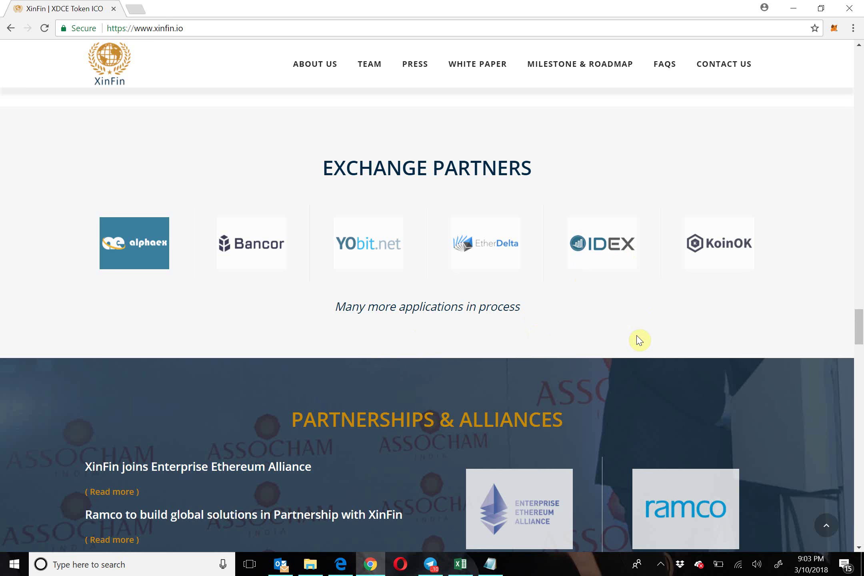
{"action": "scroll", "coordinate": [640, 340], "scroll_direction": "down", "scroll_amount": 3}
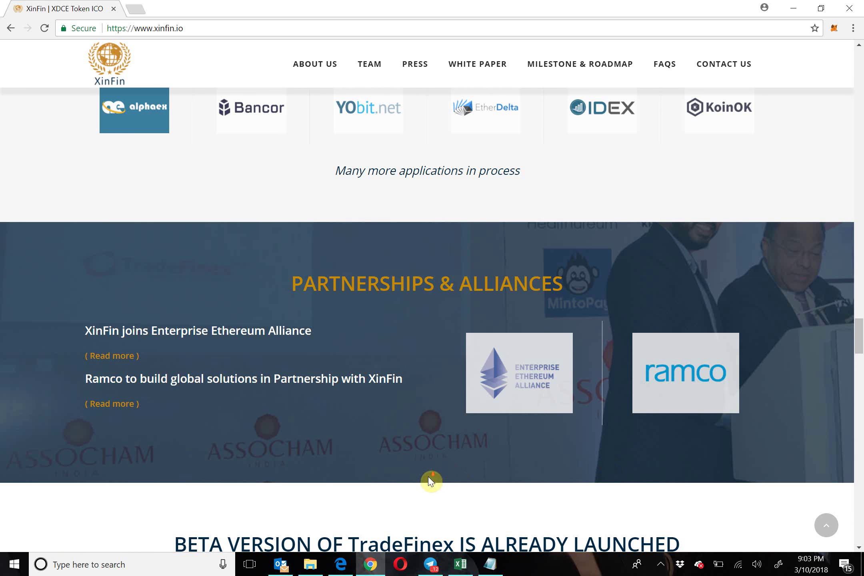
Step: Read the TradeFinex beta launch description and view the White Paper section below it
{"action": "scroll", "coordinate": [429, 476], "scroll_direction": "down", "scroll_amount": 8}
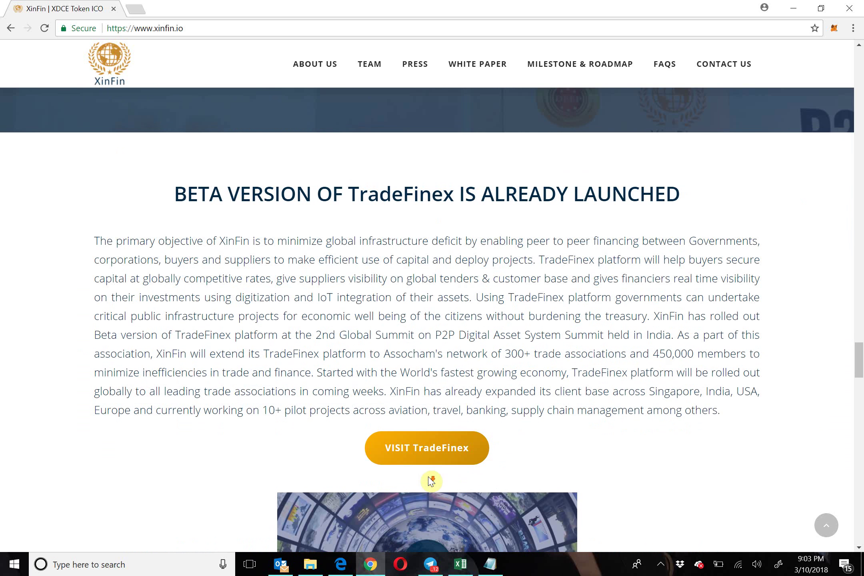
{"action": "scroll", "coordinate": [431, 481], "scroll_direction": "down", "scroll_amount": 1}
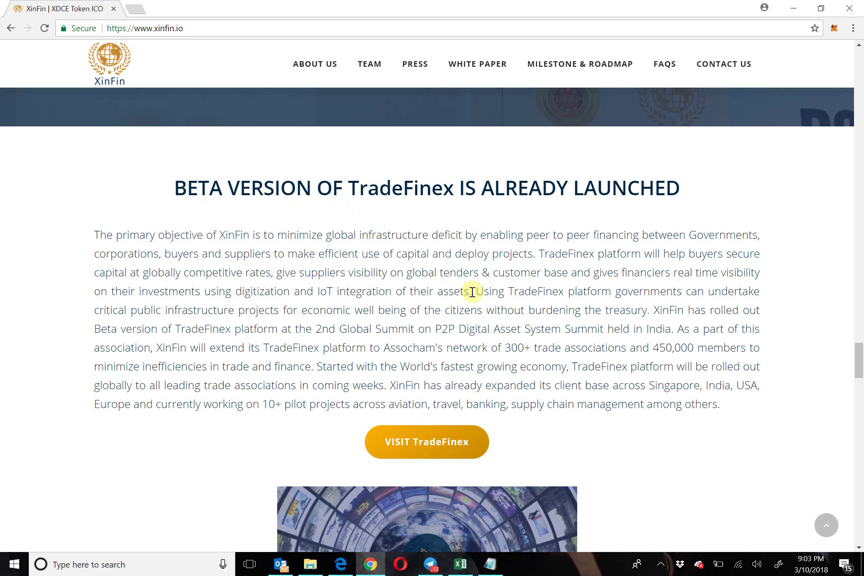
{"action": "scroll", "coordinate": [644, 317], "scroll_direction": "down", "scroll_amount": 1}
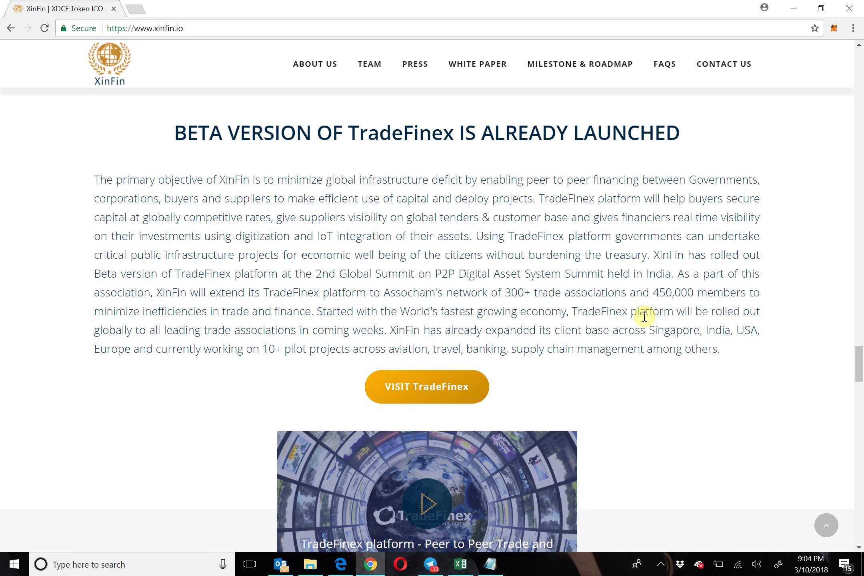
{"action": "scroll", "coordinate": [645, 285], "scroll_direction": "down", "scroll_amount": 6}
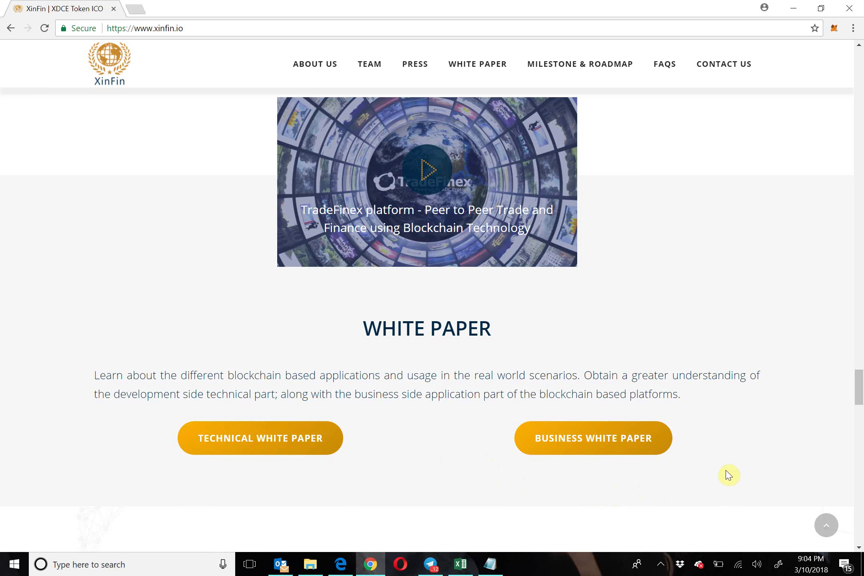
Step: Read the What Is XDCE explanation, the Token Sale Details table and the Token Distribution chart
{"action": "scroll", "coordinate": [749, 444], "scroll_direction": "down", "scroll_amount": 2}
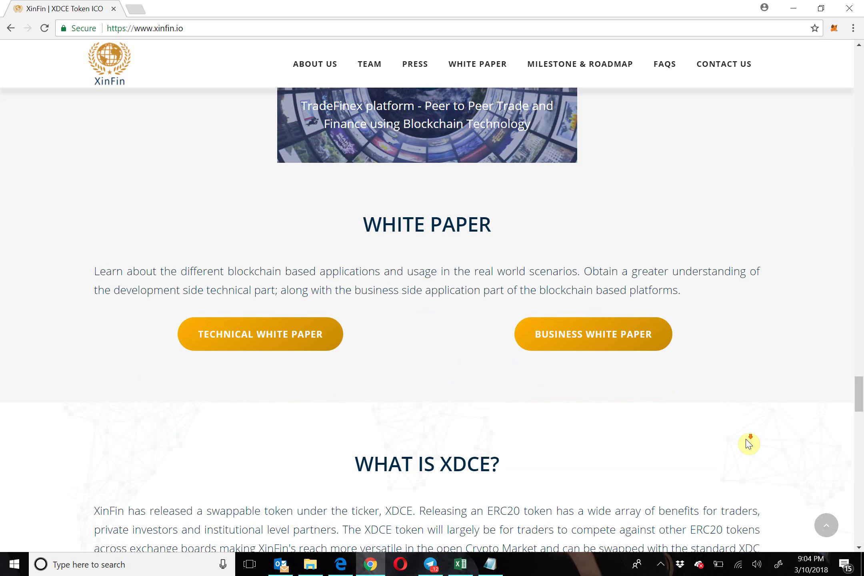
{"action": "scroll", "coordinate": [748, 444], "scroll_direction": "down", "scroll_amount": 2}
{"action": "scroll", "coordinate": [748, 445], "scroll_direction": "down", "scroll_amount": 2}
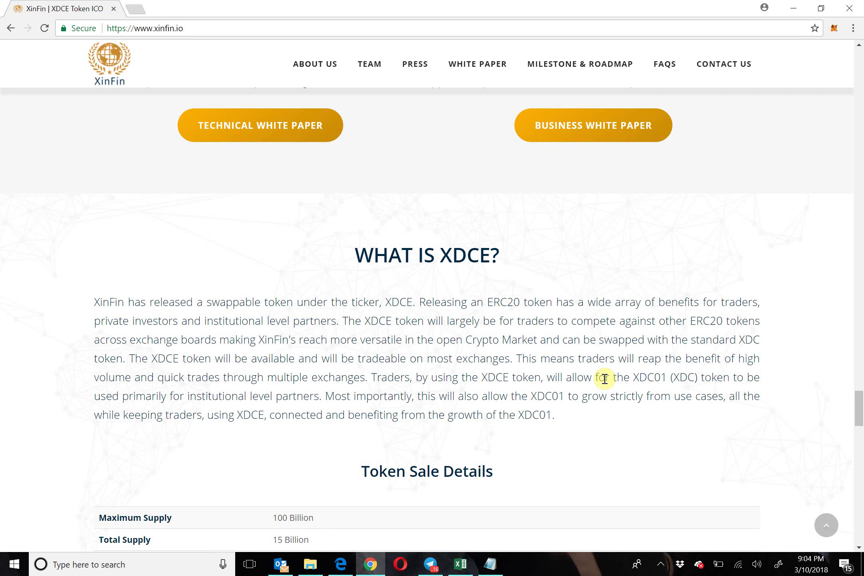
{"action": "scroll", "coordinate": [605, 382], "scroll_direction": "down", "scroll_amount": 3}
{"action": "scroll", "coordinate": [605, 382], "scroll_direction": "down", "scroll_amount": 3}
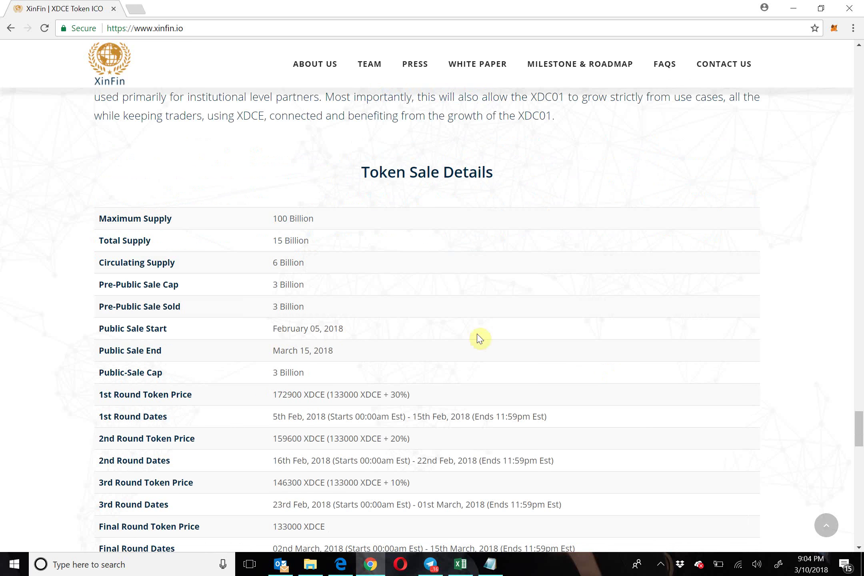
{"action": "scroll", "coordinate": [410, 368], "scroll_direction": "down", "scroll_amount": 8}
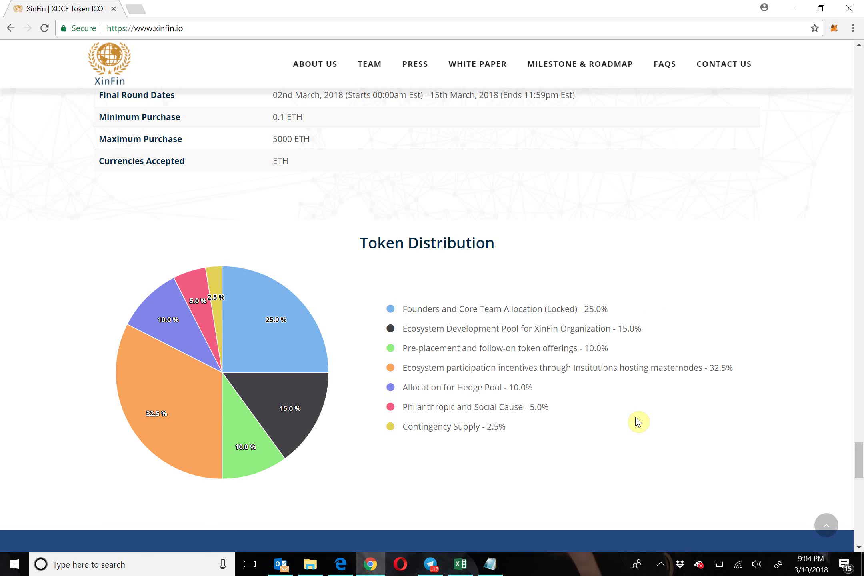
Step: Examine the Milestone & Roadmap timeline, then the contribution options and footer links at the end of the page
{"action": "scroll", "coordinate": [636, 418], "scroll_direction": "down", "scroll_amount": 1}
{"action": "scroll", "coordinate": [636, 418], "scroll_direction": "down", "scroll_amount": 5}
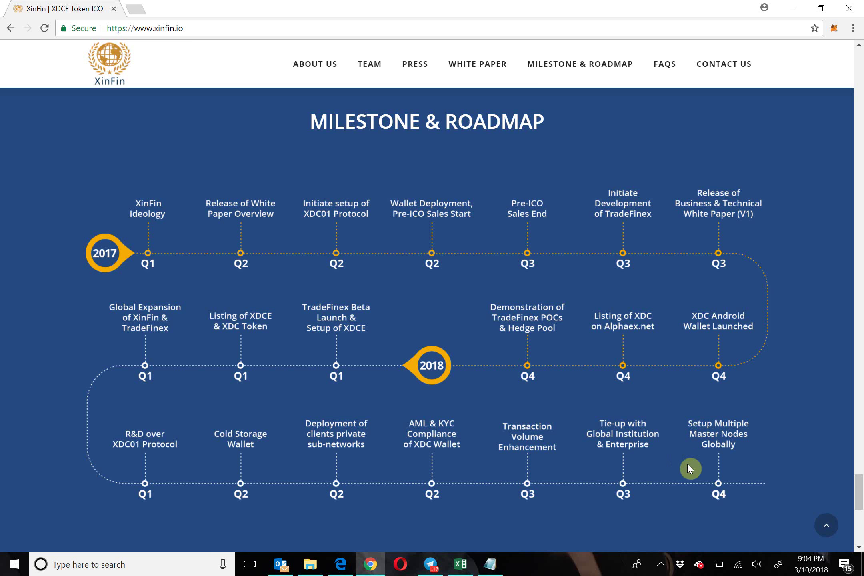
{"action": "scroll", "coordinate": [725, 500], "scroll_direction": "down", "scroll_amount": 2}
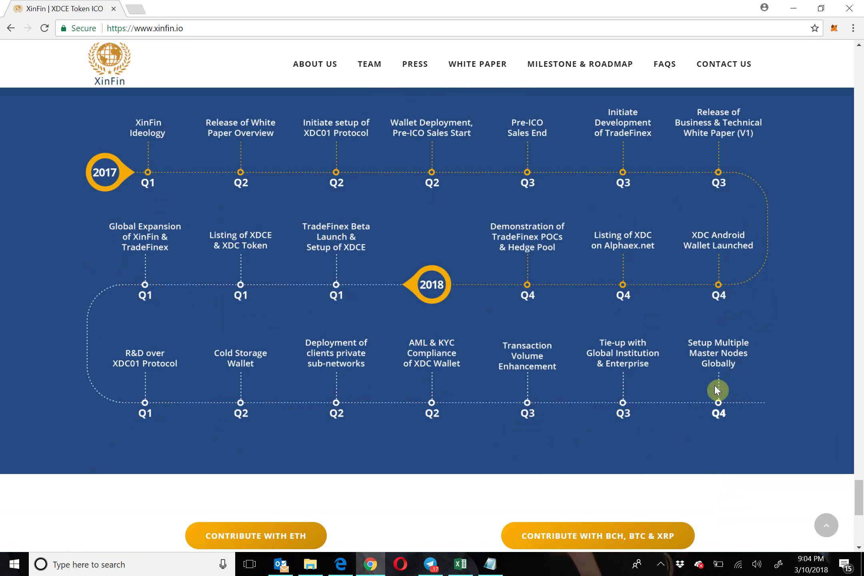
{"action": "scroll", "coordinate": [716, 437], "scroll_direction": "down", "scroll_amount": 2}
{"action": "scroll", "coordinate": [716, 437], "scroll_direction": "down", "scroll_amount": 3}
{"action": "scroll", "coordinate": [716, 437], "scroll_direction": "down", "scroll_amount": 3}
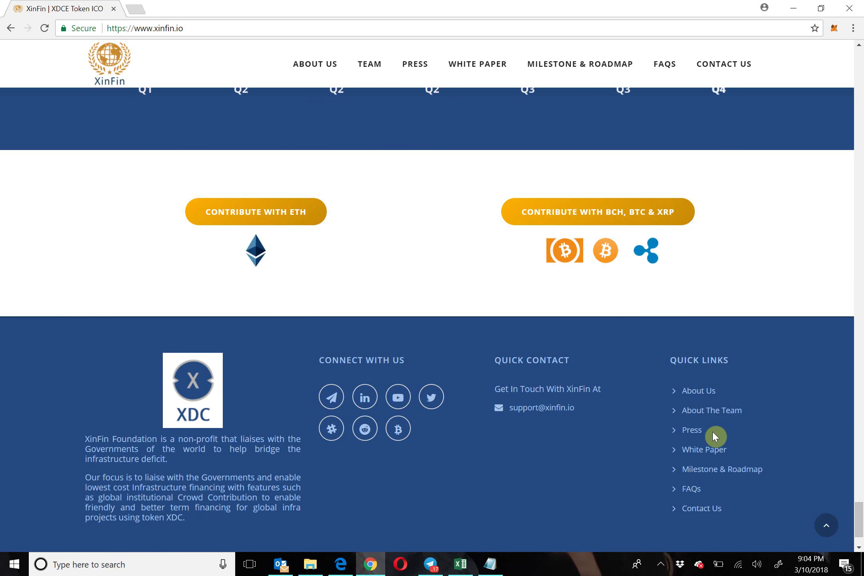